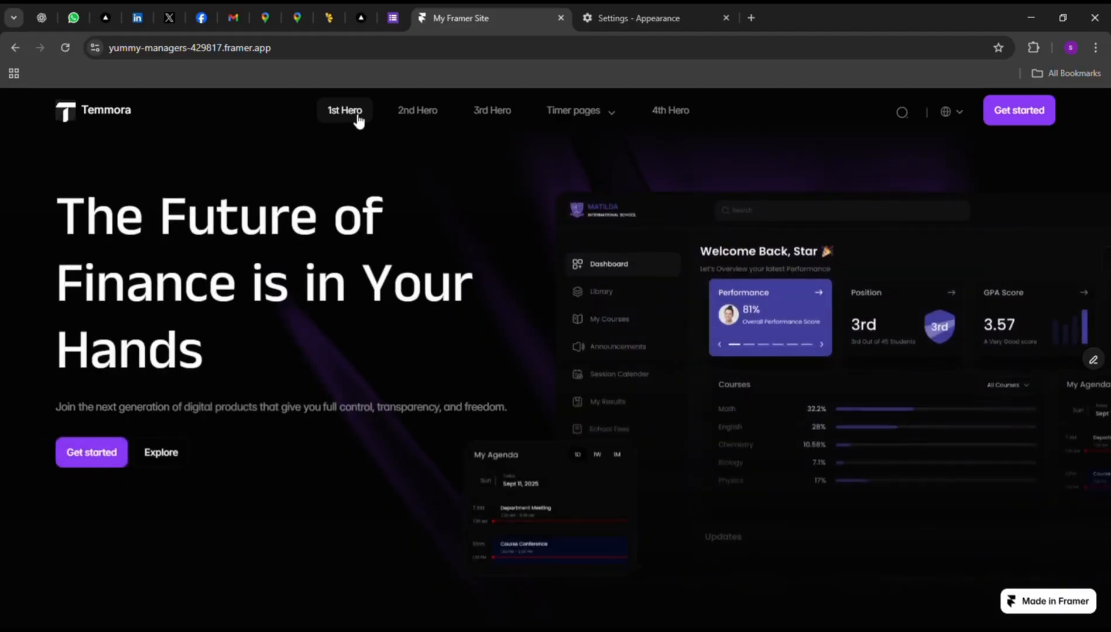
Browse the 2nd Hero and 4th Hero pages of the published template site
{"action": "left_click", "coordinate": [416, 111]}
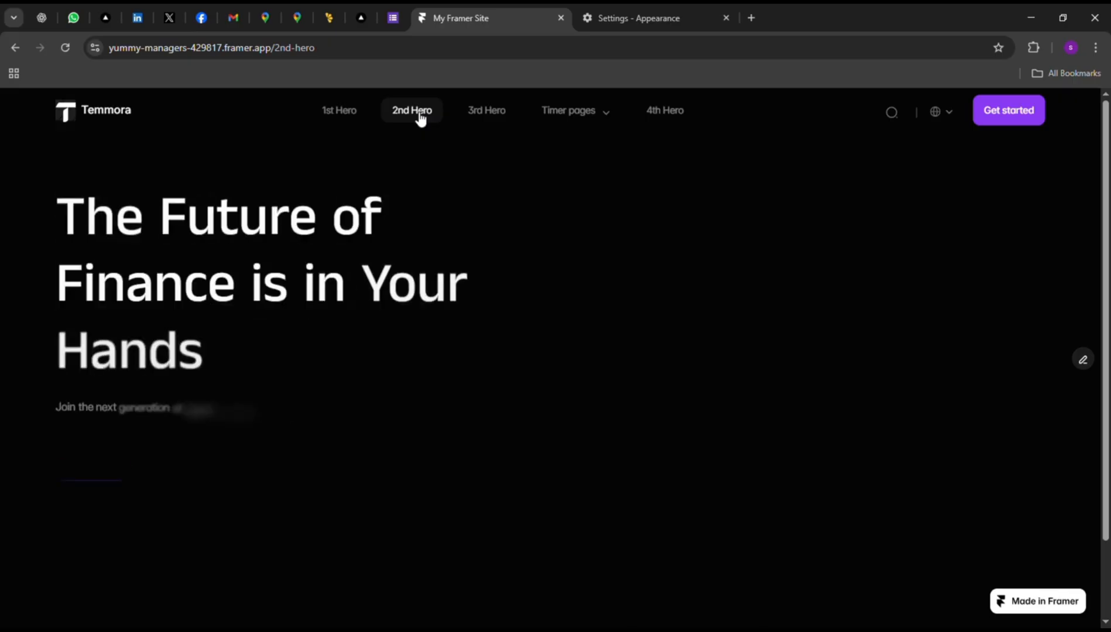
{"action": "left_click", "coordinate": [665, 111]}
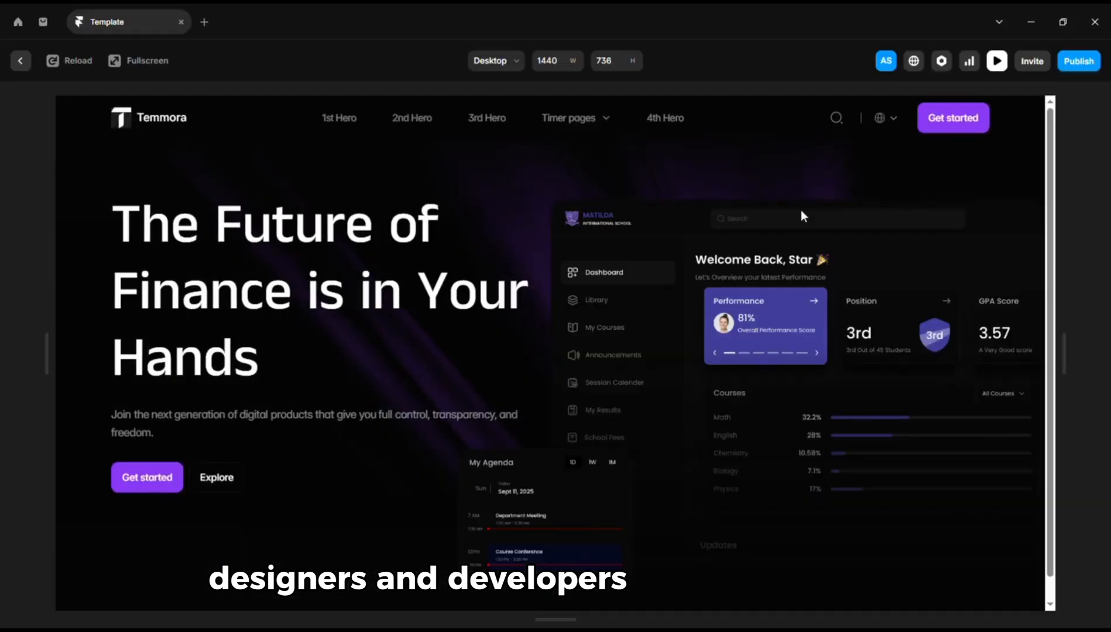
{"action": "left_click_drag", "start_coordinate": [1076, 369], "coordinate": [1096, 345]}
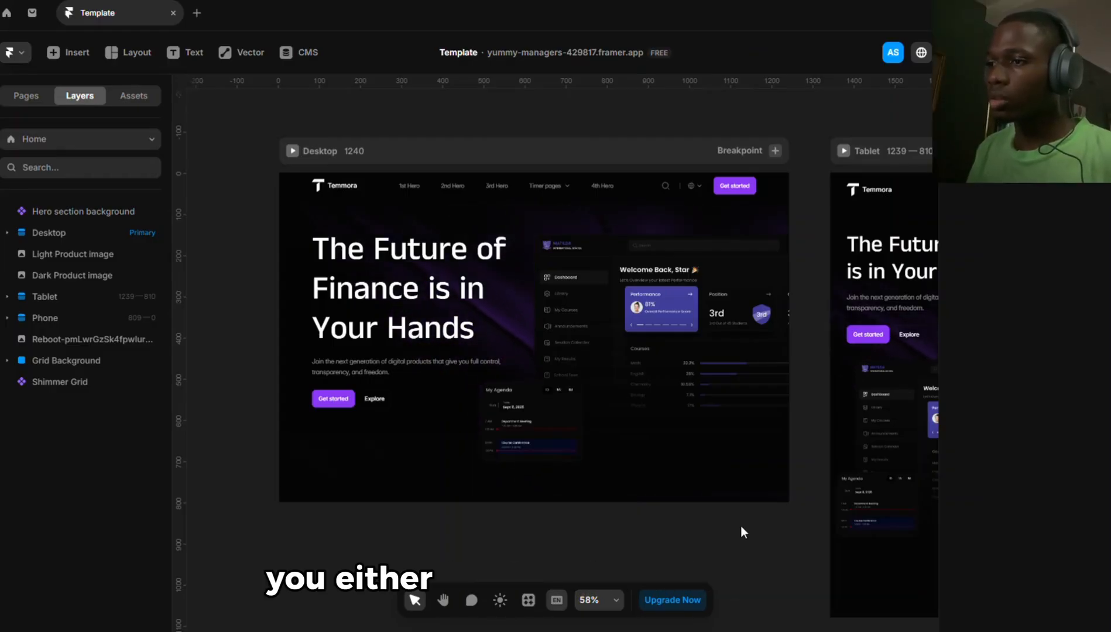
Open the Full Logo component through the Desktop breakpoint's nav bar, and return to the Home page
{"action": "double_click", "coordinate": [338, 190]}
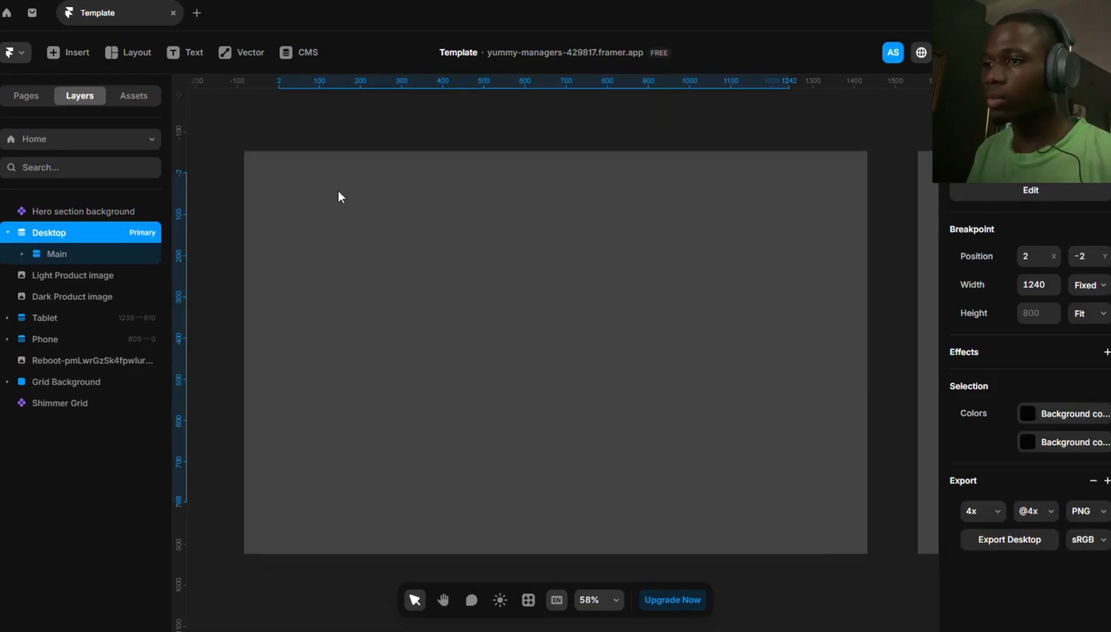
{"action": "left_click", "coordinate": [323, 169]}
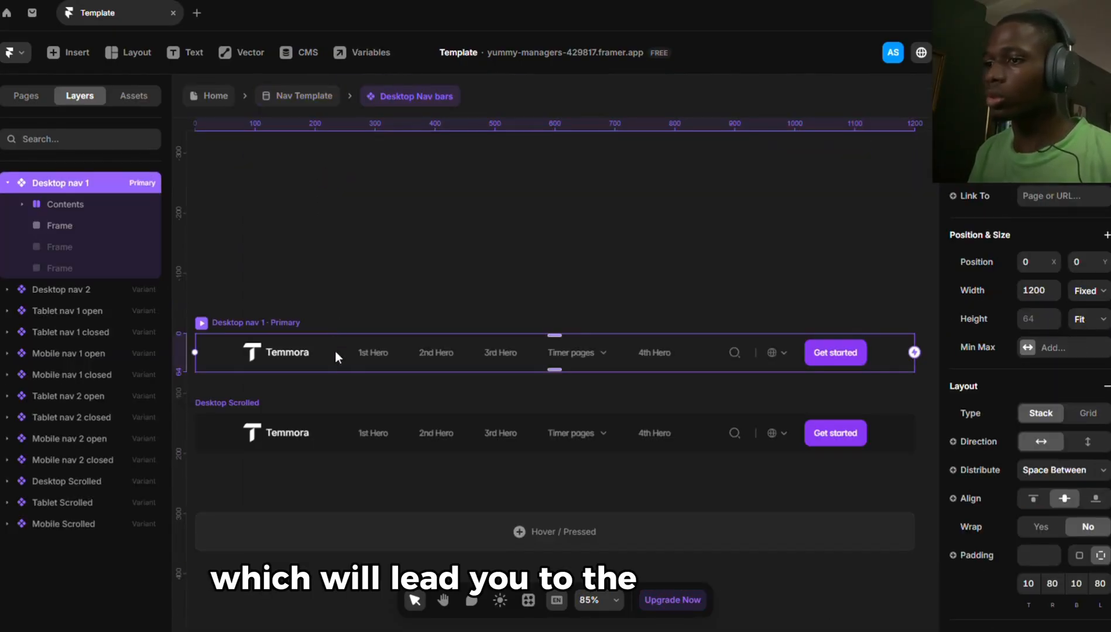
{"action": "double_click", "coordinate": [298, 352]}
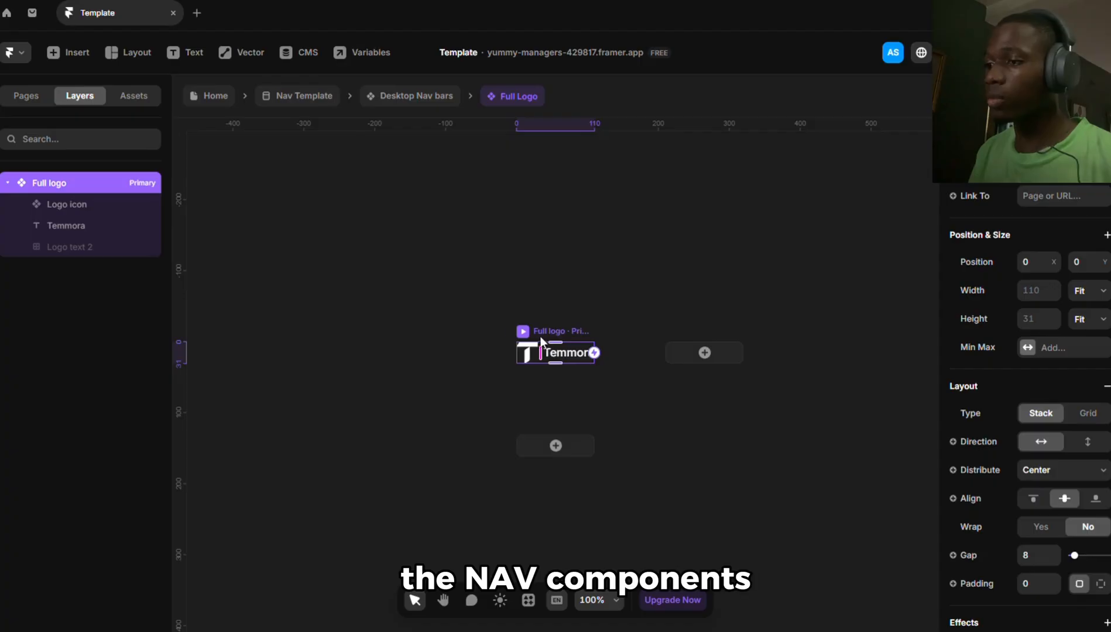
{"action": "left_click", "coordinate": [209, 97]}
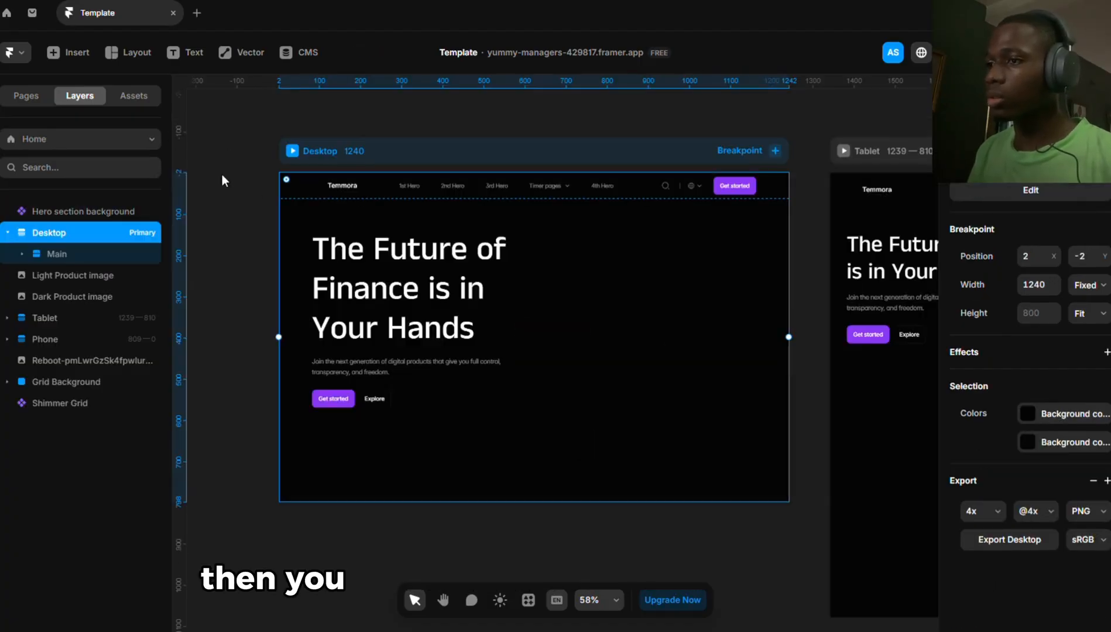
{"action": "left_click", "coordinate": [194, 125]}
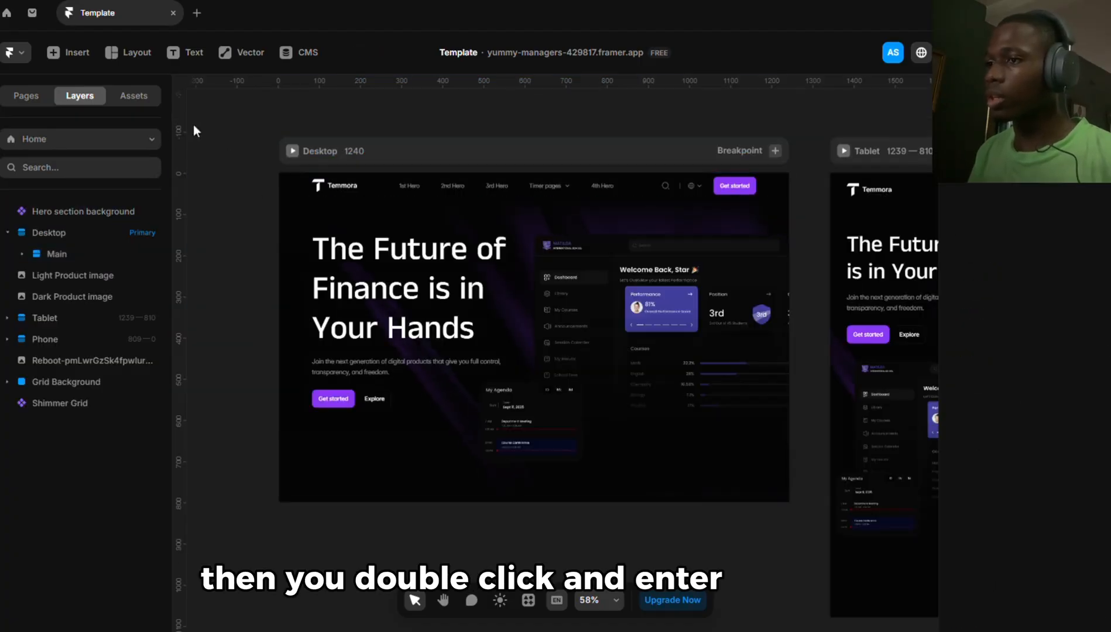
Open the Full Logo component from the project's component assets
{"action": "left_click", "coordinate": [149, 97]}
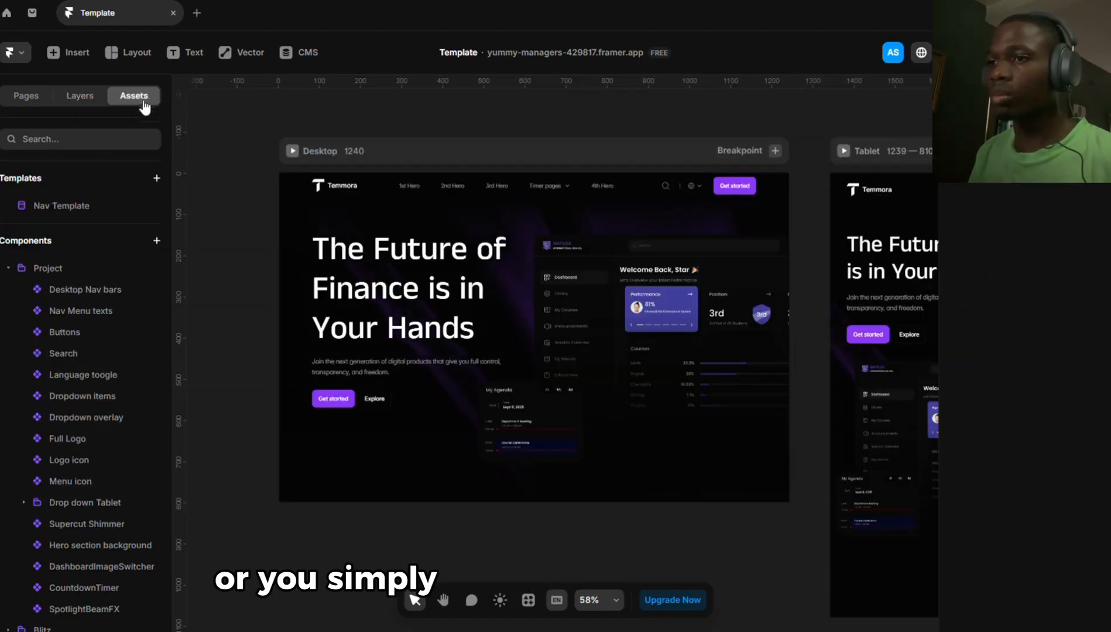
{"action": "left_click", "coordinate": [55, 439]}
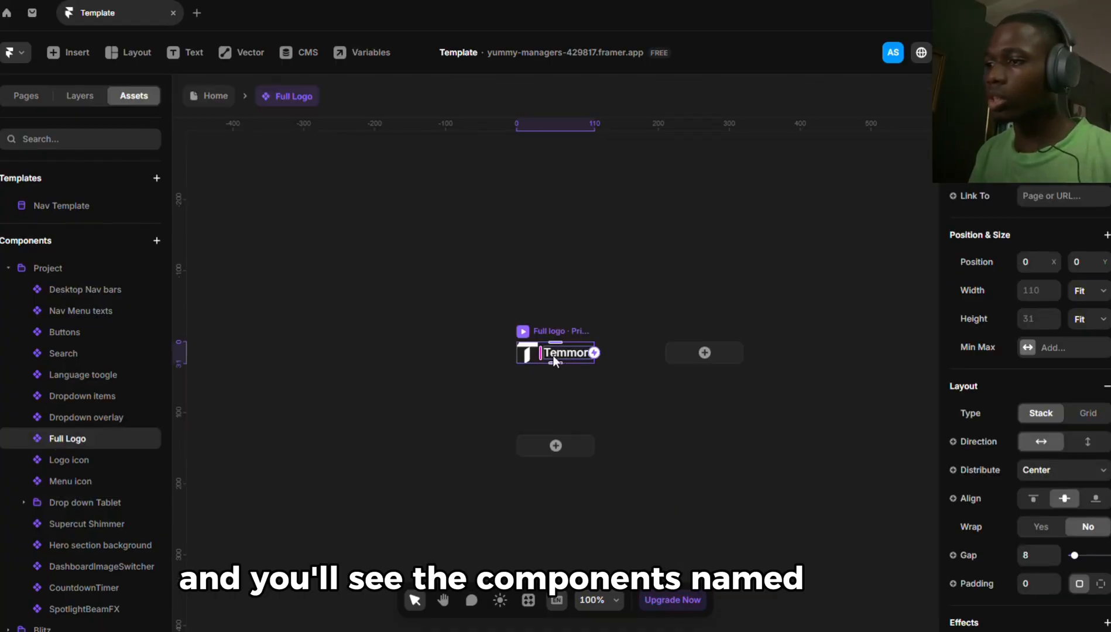
{"action": "scroll", "coordinate": [553, 356], "scroll_direction": "up", "scroll_amount": 5}
{"action": "scroll", "coordinate": [557, 355], "scroll_direction": "down", "scroll_amount": 2}
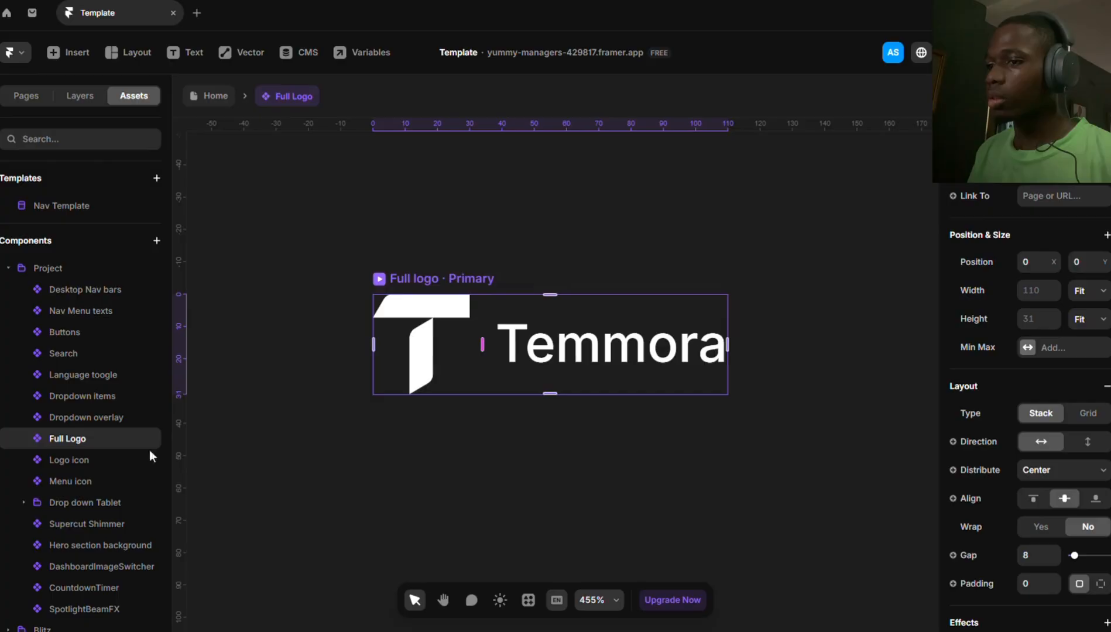
Try replacing the Temmora logo text with "My logo text" directly on the canvas, and undo the edit
{"action": "double_click", "coordinate": [552, 351]}
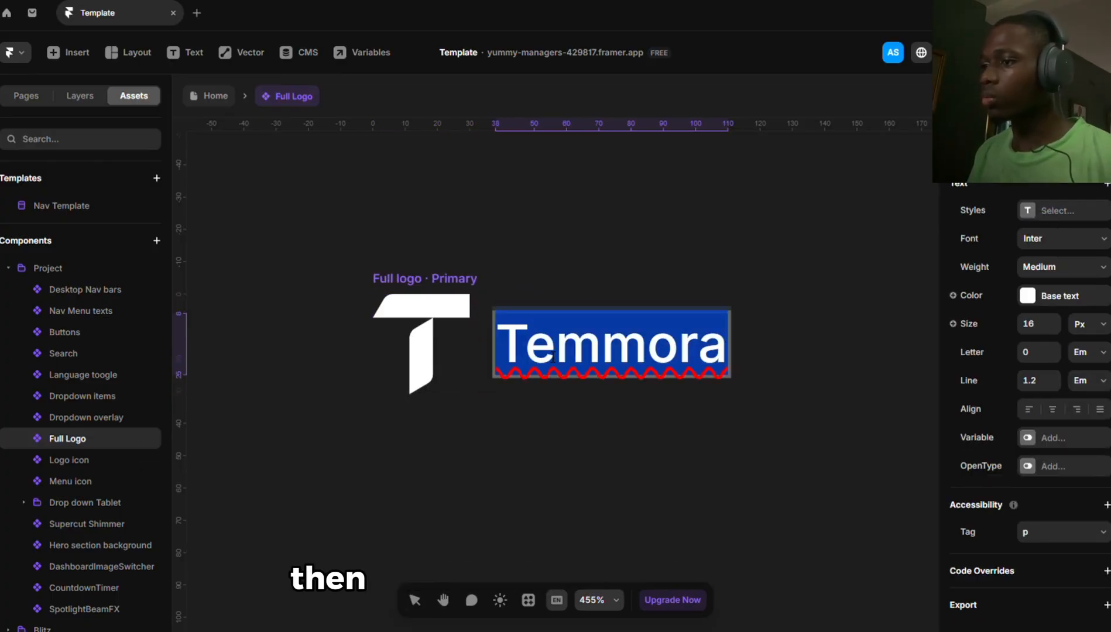
{"action": "type", "text": "My log"}
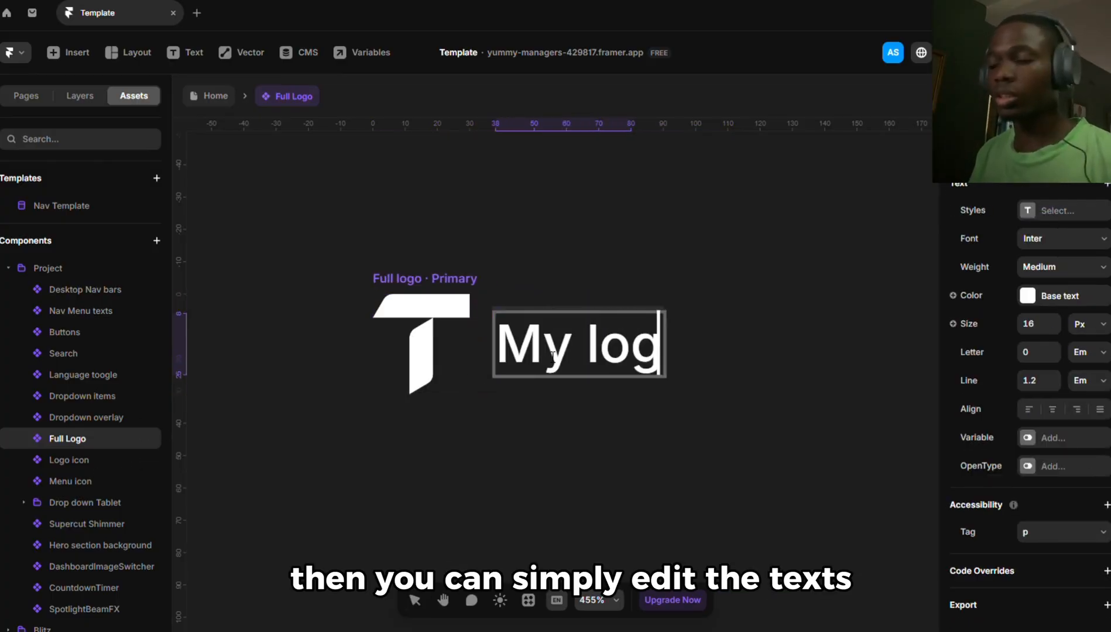
{"action": "type", "text": "o text"}
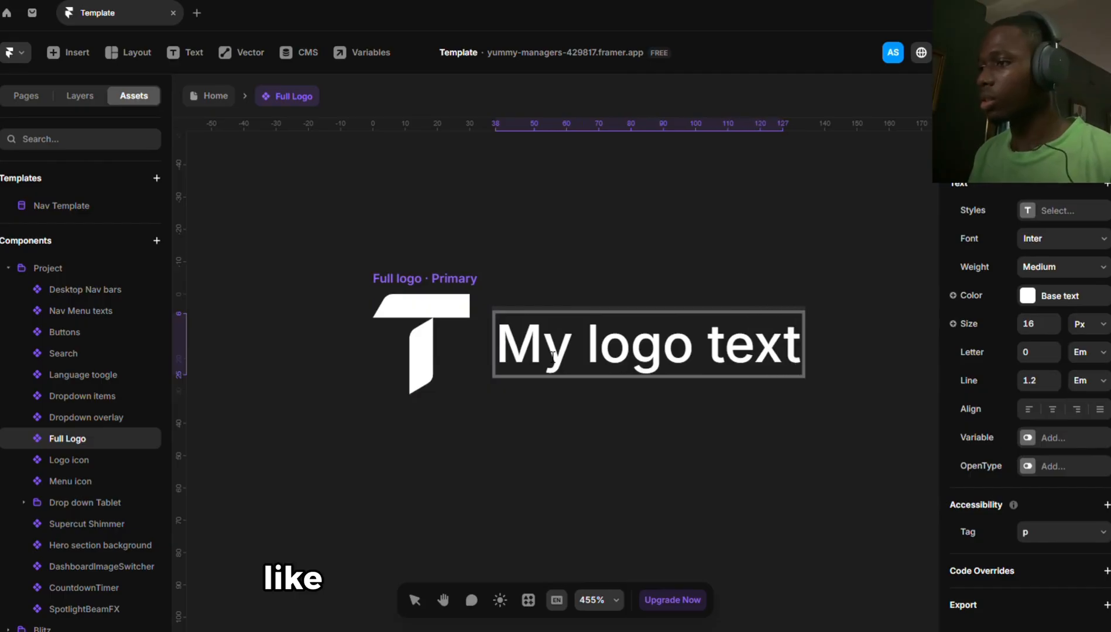
{"action": "key", "text": "ctrl+z"}
{"action": "key", "text": "Escape"}
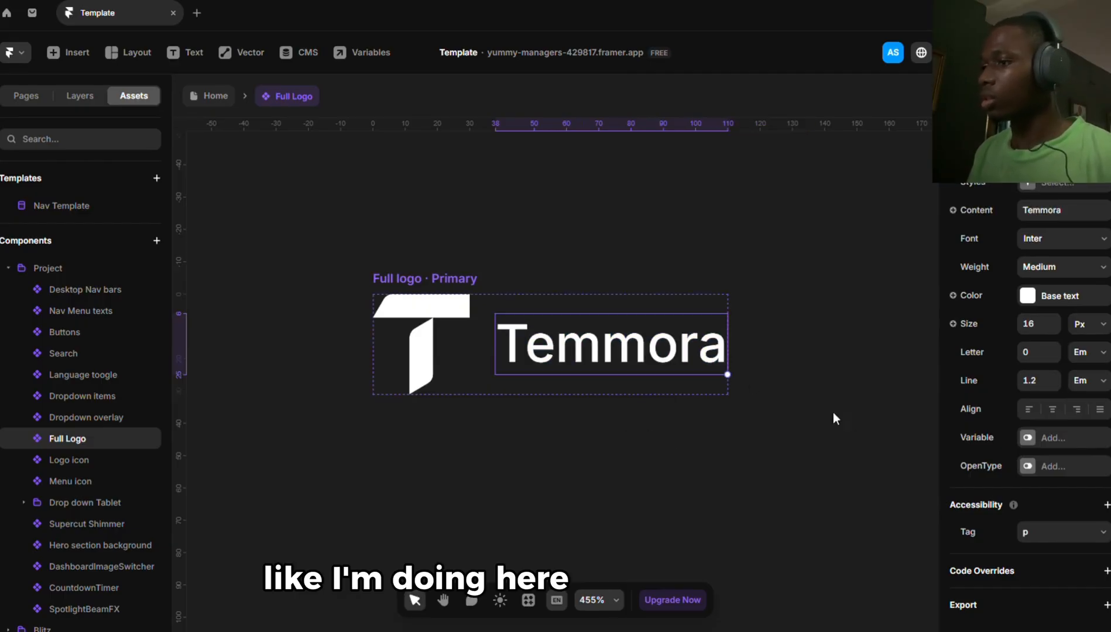
Set the logo text's content property to "My logo text"
{"action": "scroll", "coordinate": [1031, 414], "scroll_direction": "up", "scroll_amount": 7}
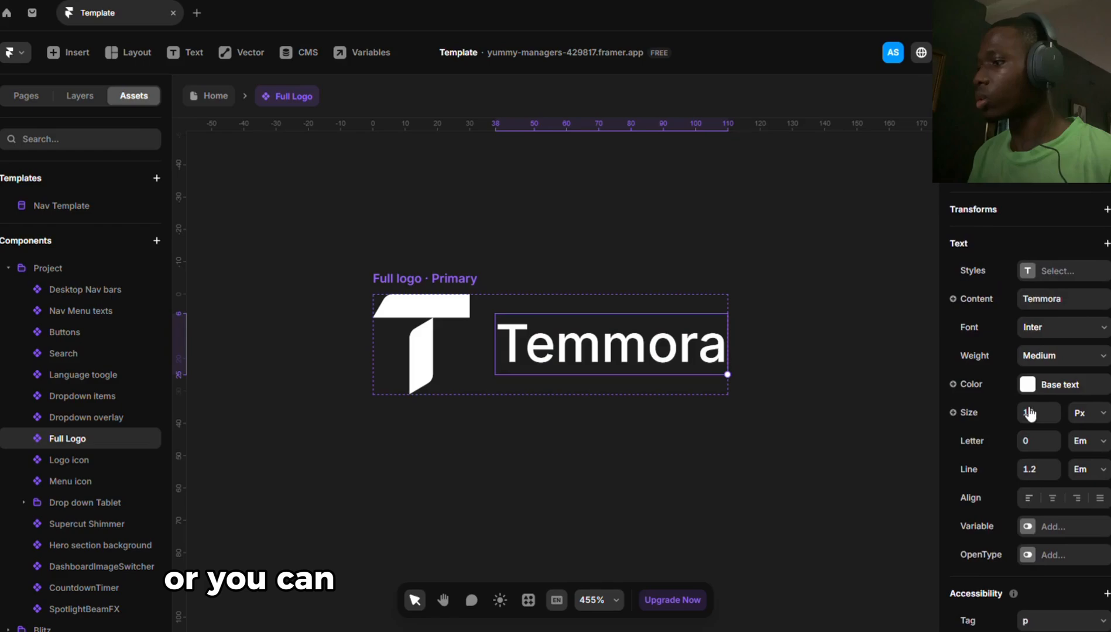
{"action": "scroll", "coordinate": [1032, 416], "scroll_direction": "up", "scroll_amount": 3}
{"action": "scroll", "coordinate": [1030, 414], "scroll_direction": "down", "scroll_amount": 10}
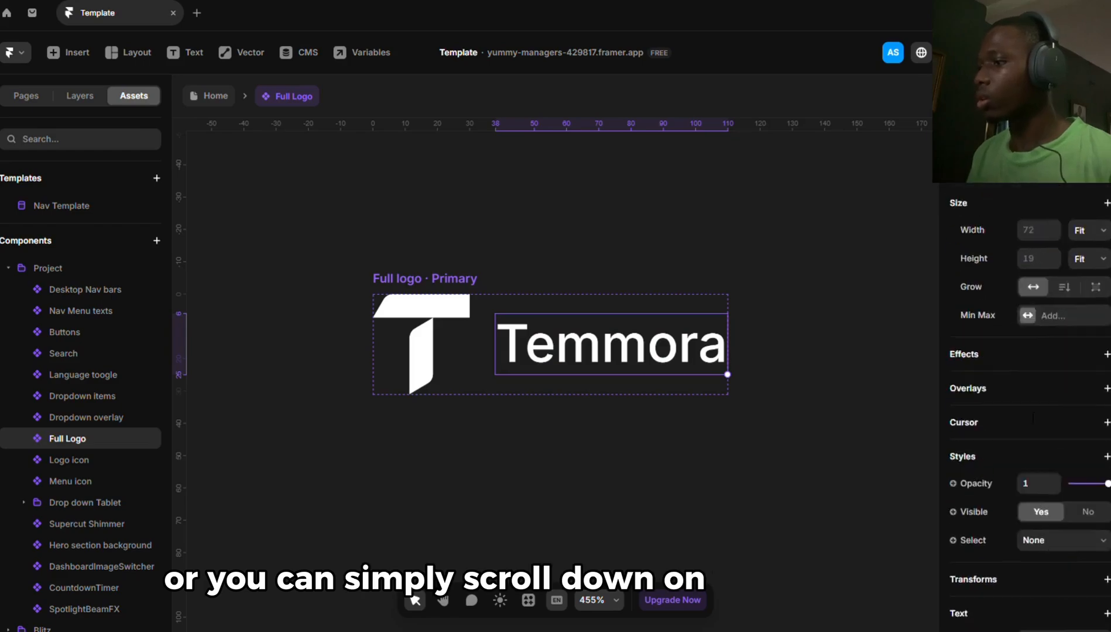
{"action": "type", "text": "My logo text"}
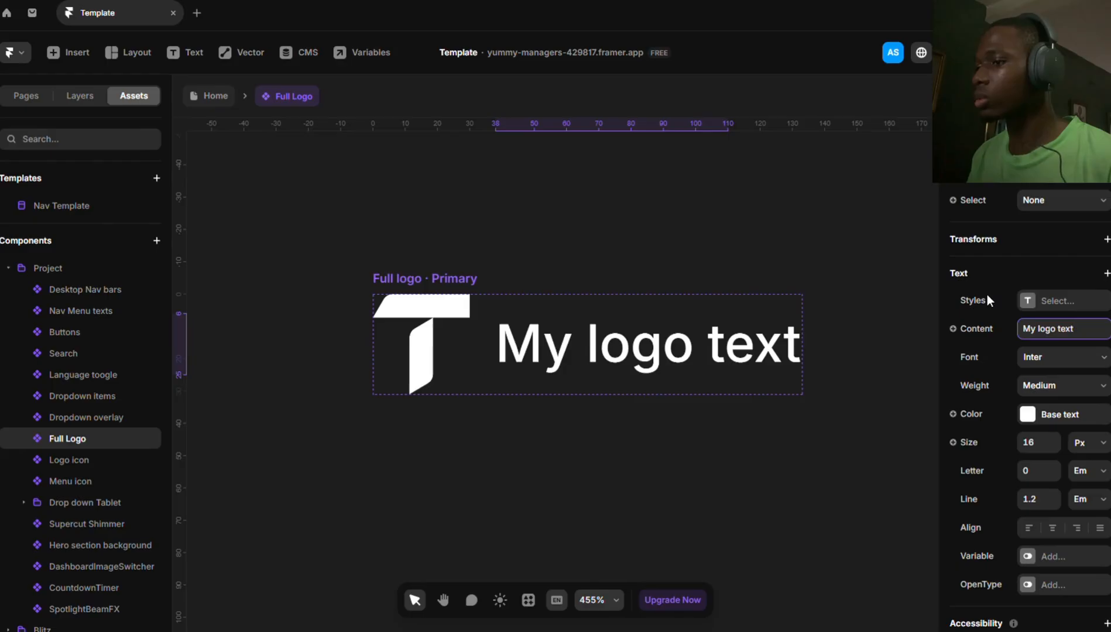
Restore the logo text's content to "Temmora" and deselect it
{"action": "key", "text": "BackSpace"}
{"action": "key", "text": "BackSpace"}
{"action": "key", "text": "BackSpace"}
{"action": "key", "text": "BackSpace"}
{"action": "key", "text": "BackSpace"}
{"action": "key", "text": "BackSpace"}
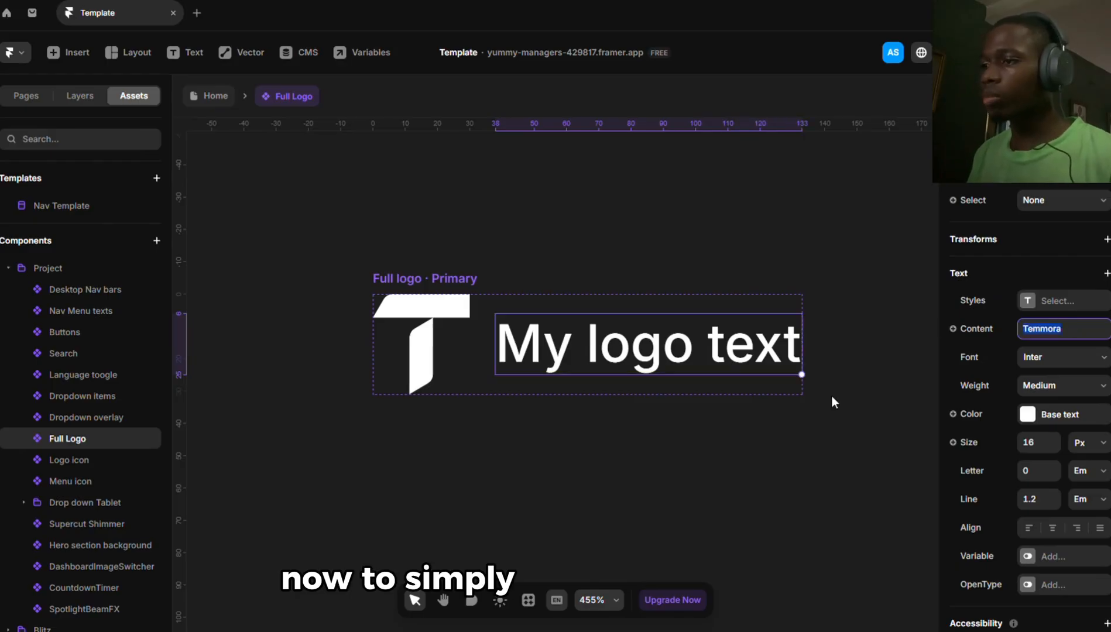
{"action": "key", "text": "Return"}
{"action": "left_click", "coordinate": [550, 479]}
Replace the logo icon's image with Temora single logo.svg
{"action": "left_click", "coordinate": [424, 352]}
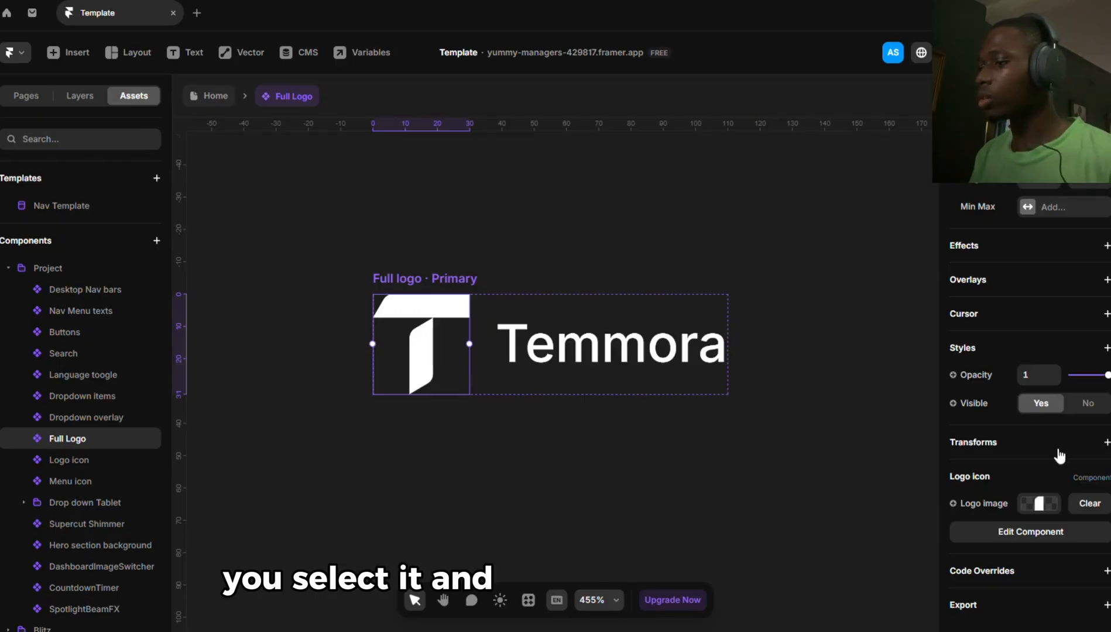
{"action": "scroll", "coordinate": [1038, 484], "scroll_direction": "up", "scroll_amount": 2}
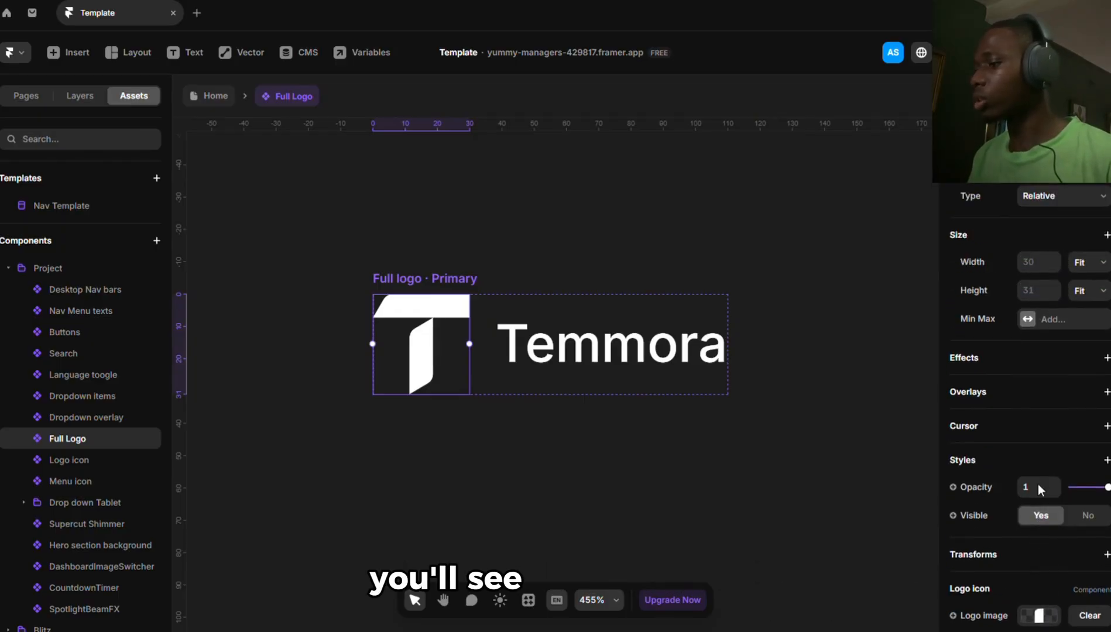
{"action": "scroll", "coordinate": [1038, 484], "scroll_direction": "down", "scroll_amount": 2}
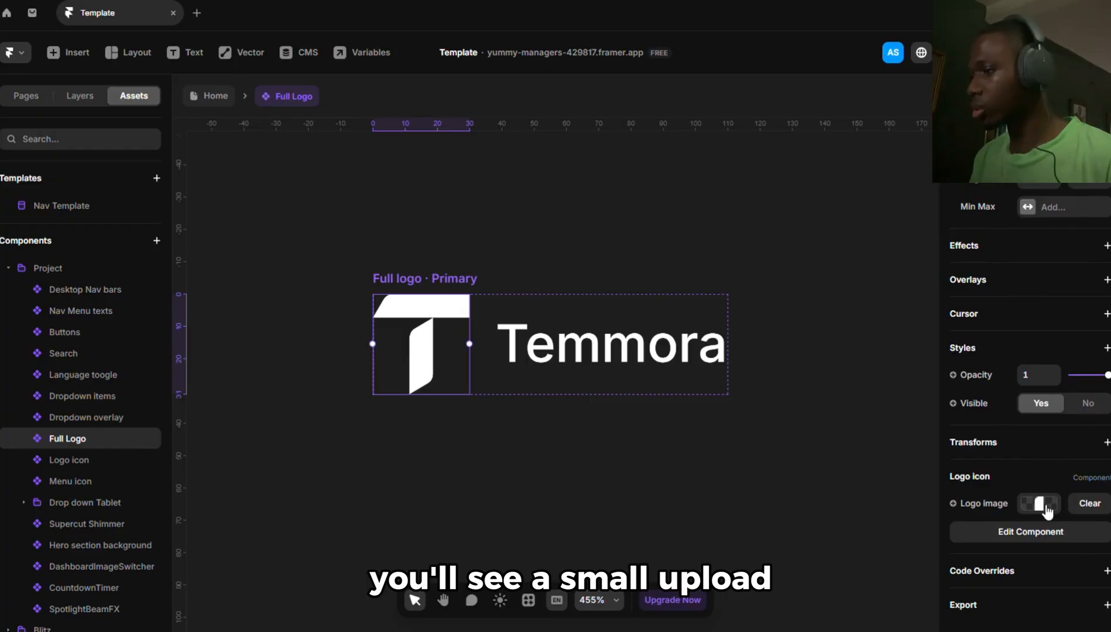
{"action": "left_click", "coordinate": [1041, 504]}
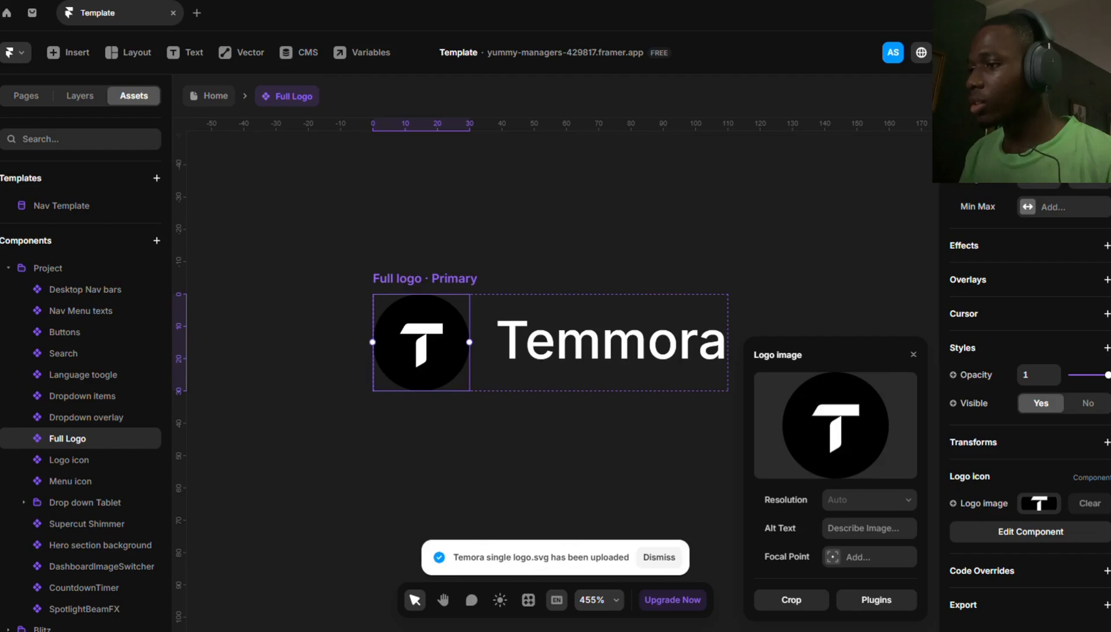
Set the logo icon's image to Temmora White.svg and return to the Home page
{"action": "scroll", "coordinate": [1030, 410], "scroll_direction": "up", "scroll_amount": 3}
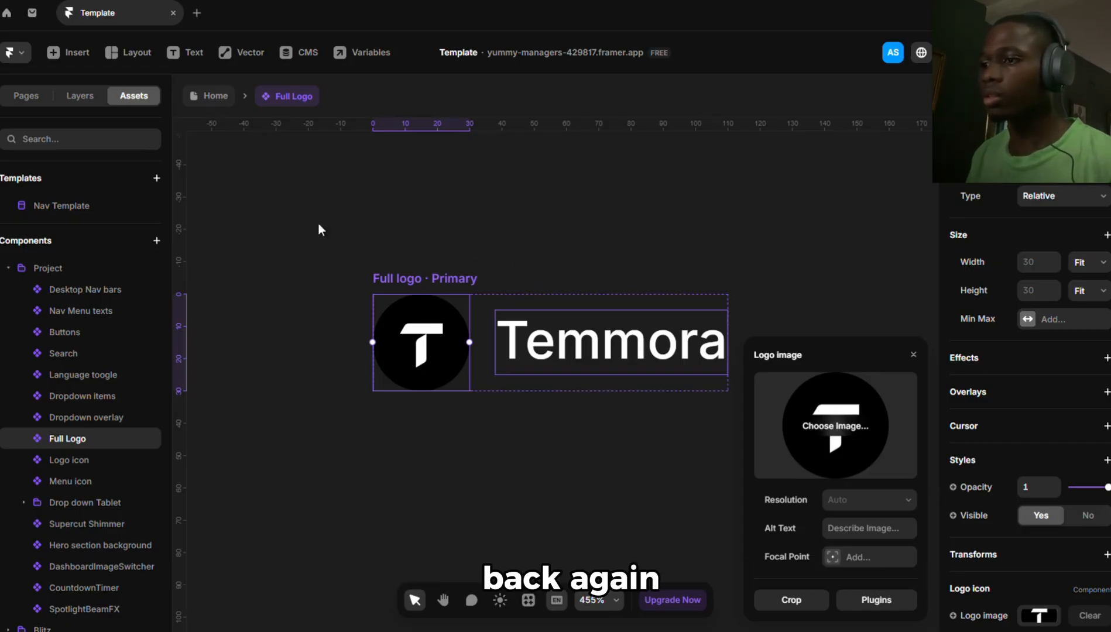
{"action": "left_click", "coordinate": [651, 237]}
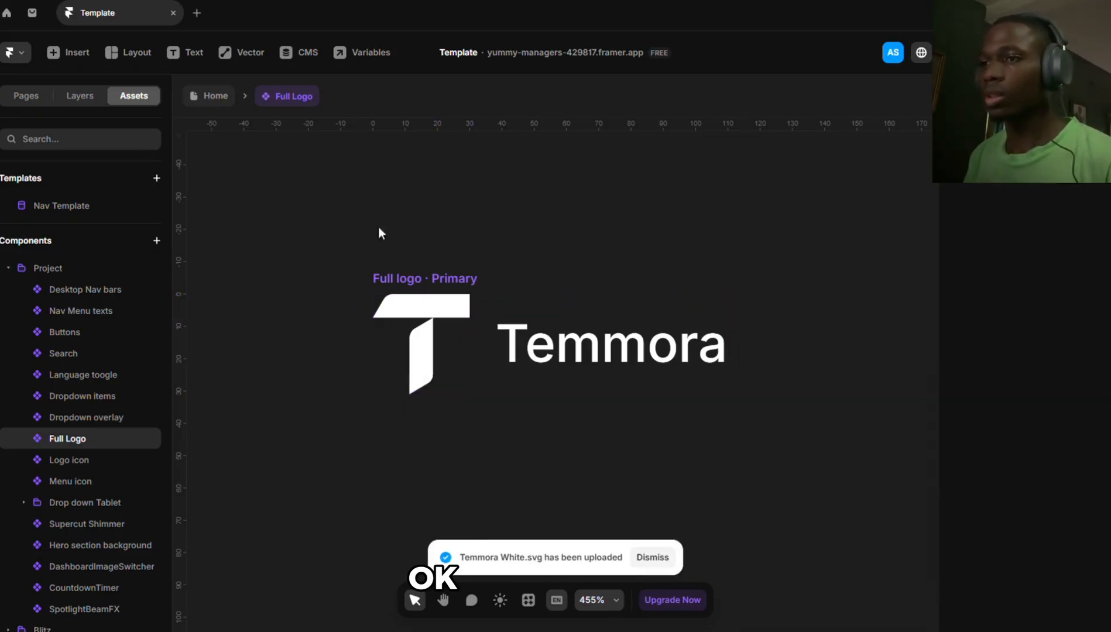
{"action": "left_click", "coordinate": [224, 95]}
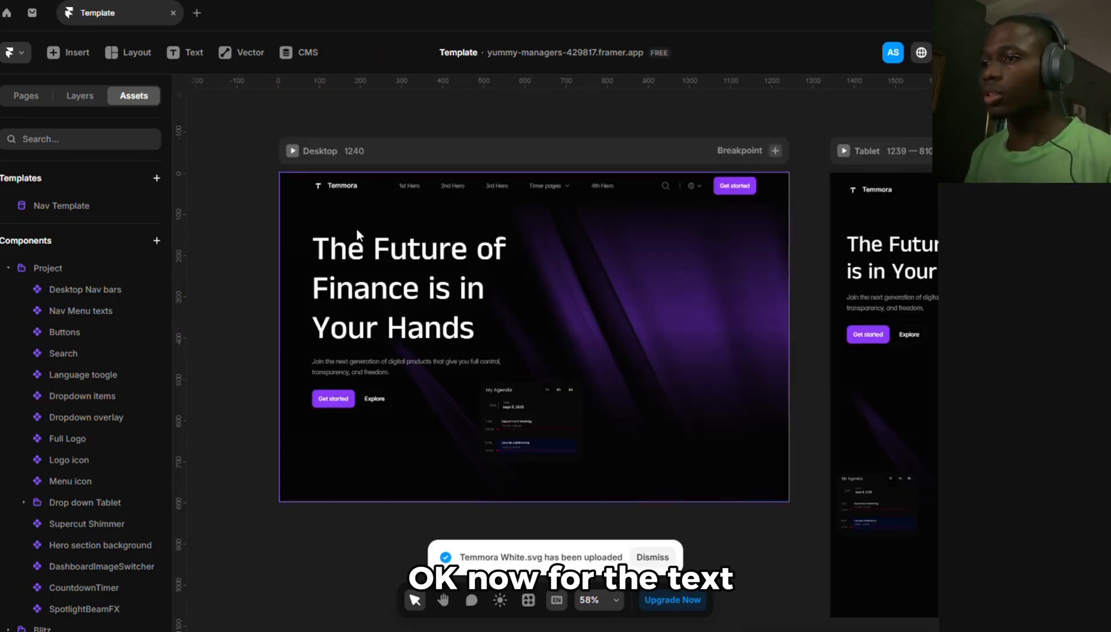
Replace the Desktop hero heading with "Header Text mlmllmlmlm;"
{"action": "double_click", "coordinate": [394, 266]}
{"action": "double_click", "coordinate": [405, 292]}
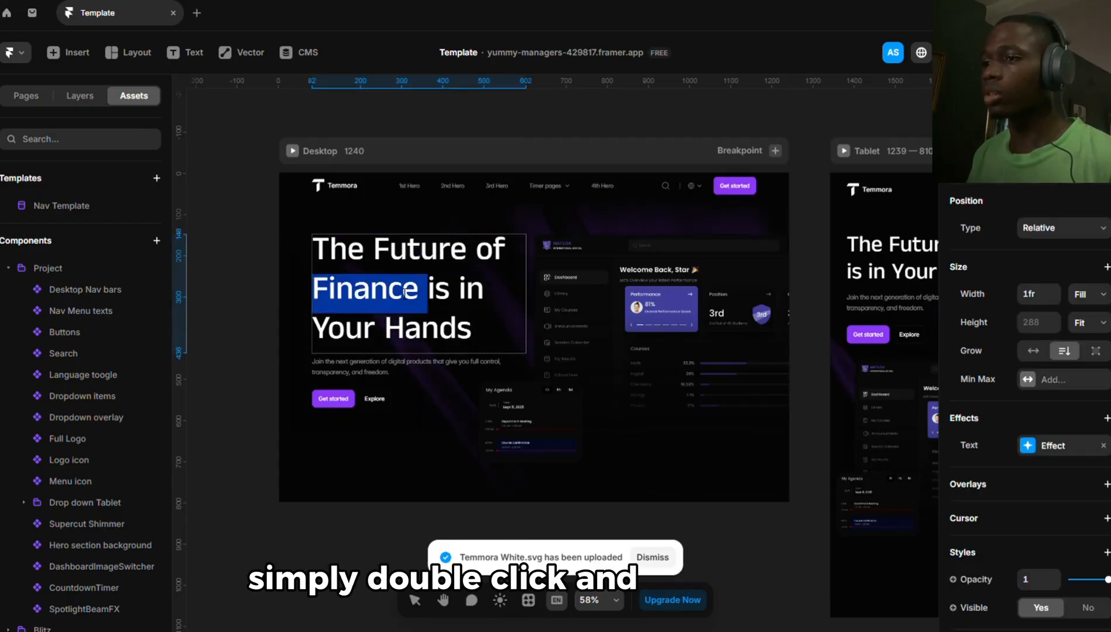
{"action": "key", "text": "ctrl+a"}
{"action": "type", "text": "Hea"}
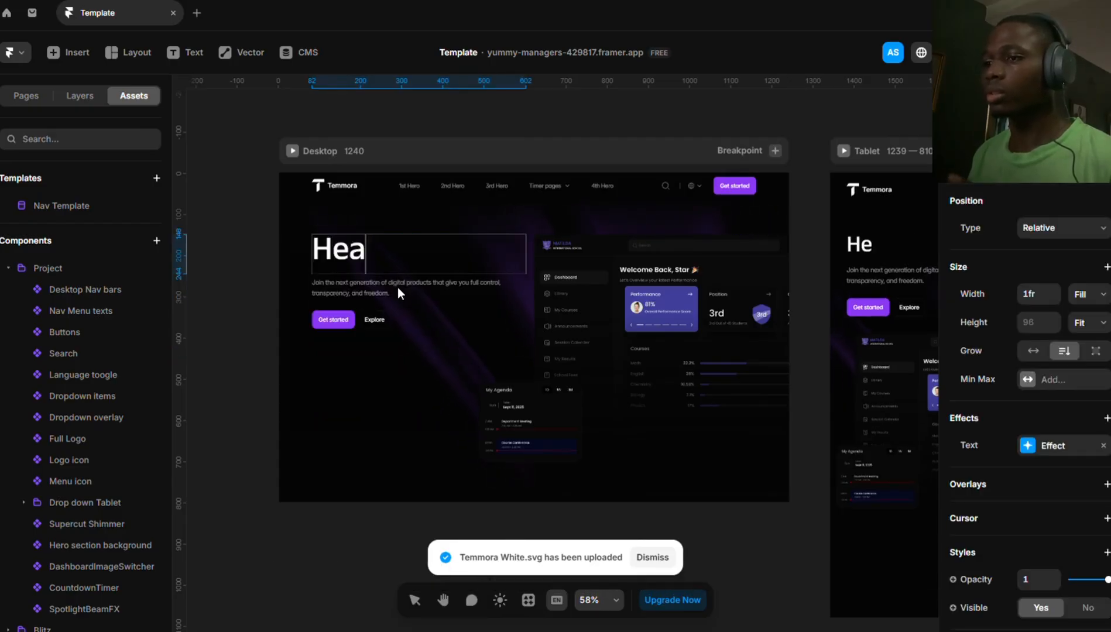
{"action": "type", "text": "der Text"}
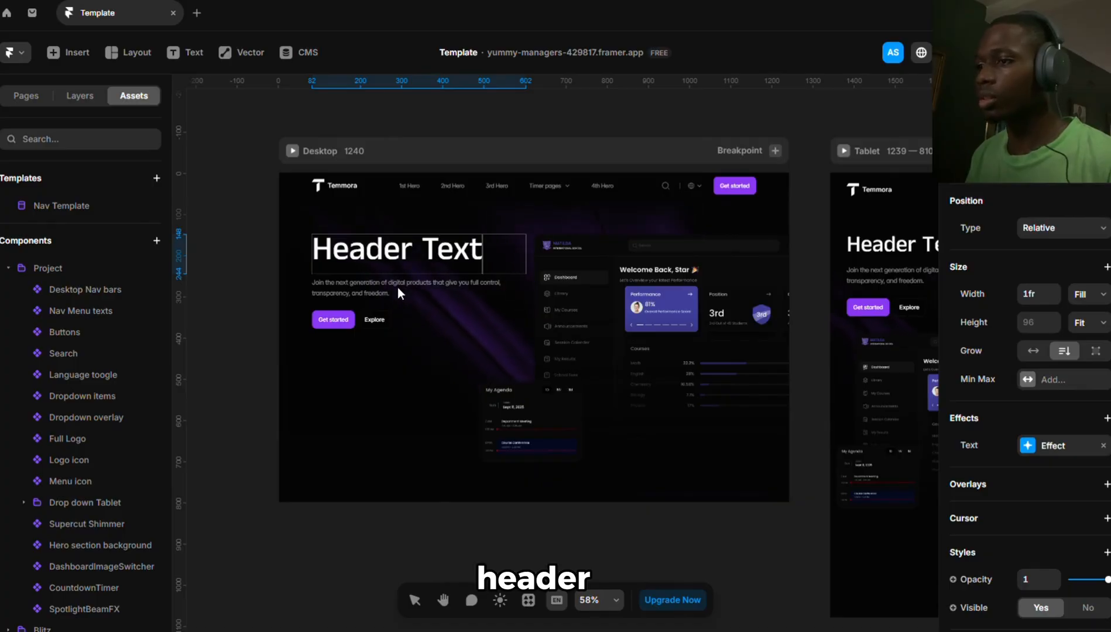
{"action": "type", "text": " mlmllmlml"}
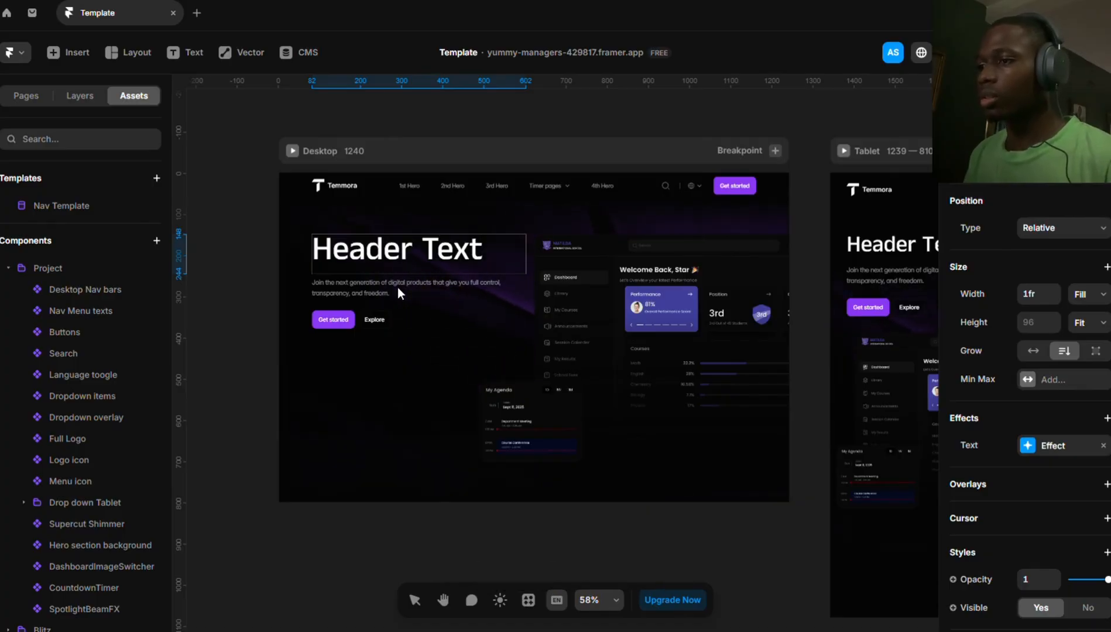
{"action": "type", "text": "m"}
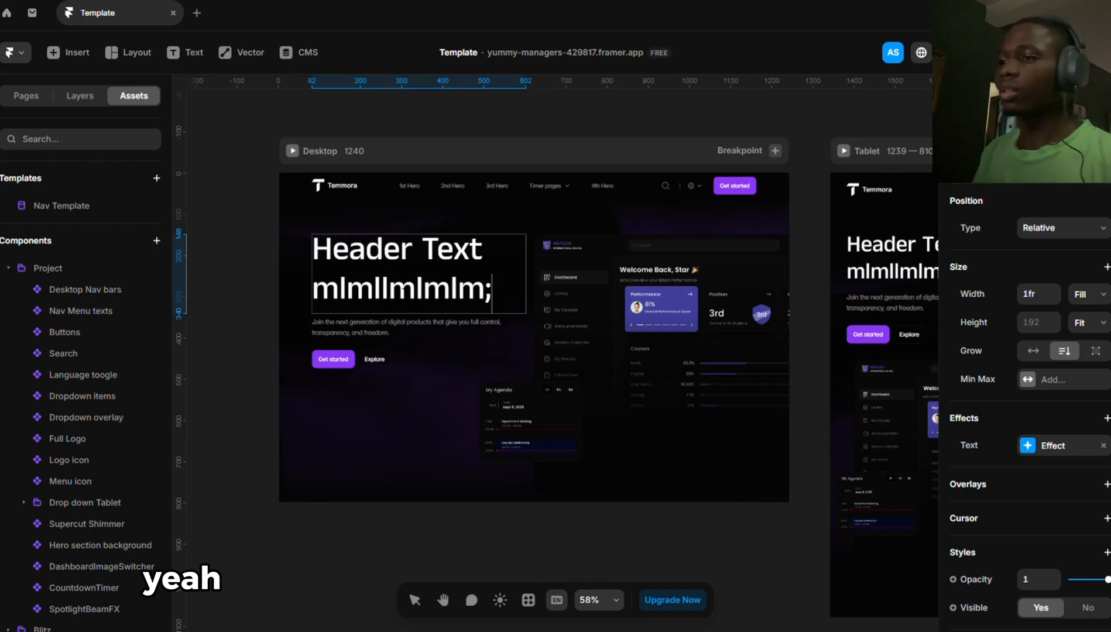
Check the replaced heading on the Tablet and Phone breakpoints, and undo the heading replacement
{"action": "scroll", "coordinate": [585, 229], "scroll_direction": "right", "scroll_amount": 10}
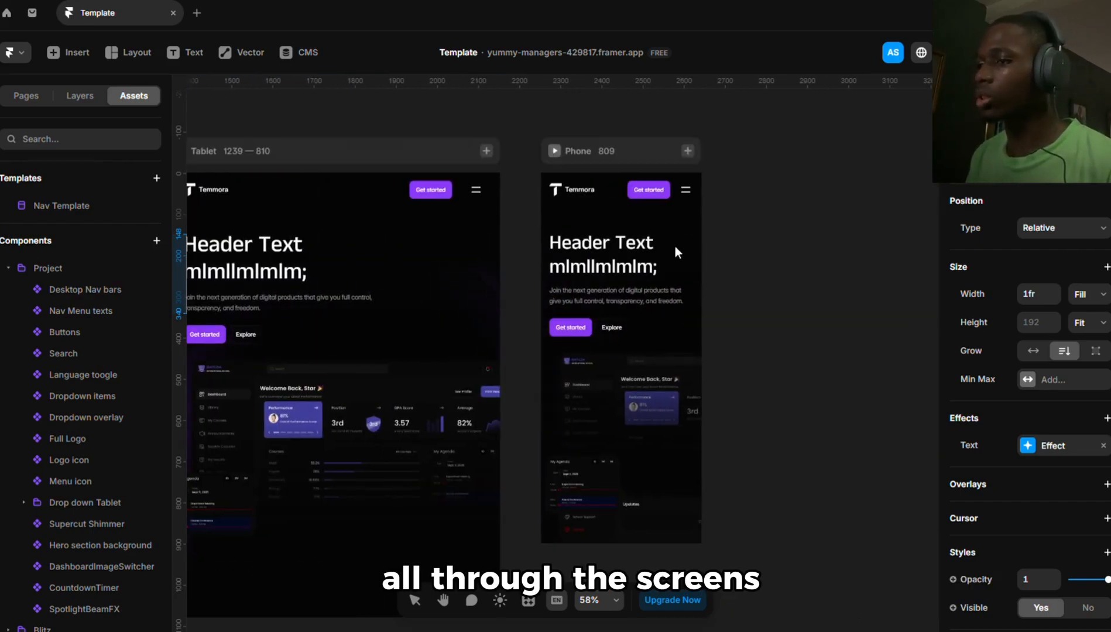
{"action": "scroll", "coordinate": [675, 245], "scroll_direction": "left", "scroll_amount": 6}
{"action": "scroll", "coordinate": [675, 246], "scroll_direction": "left", "scroll_amount": 8}
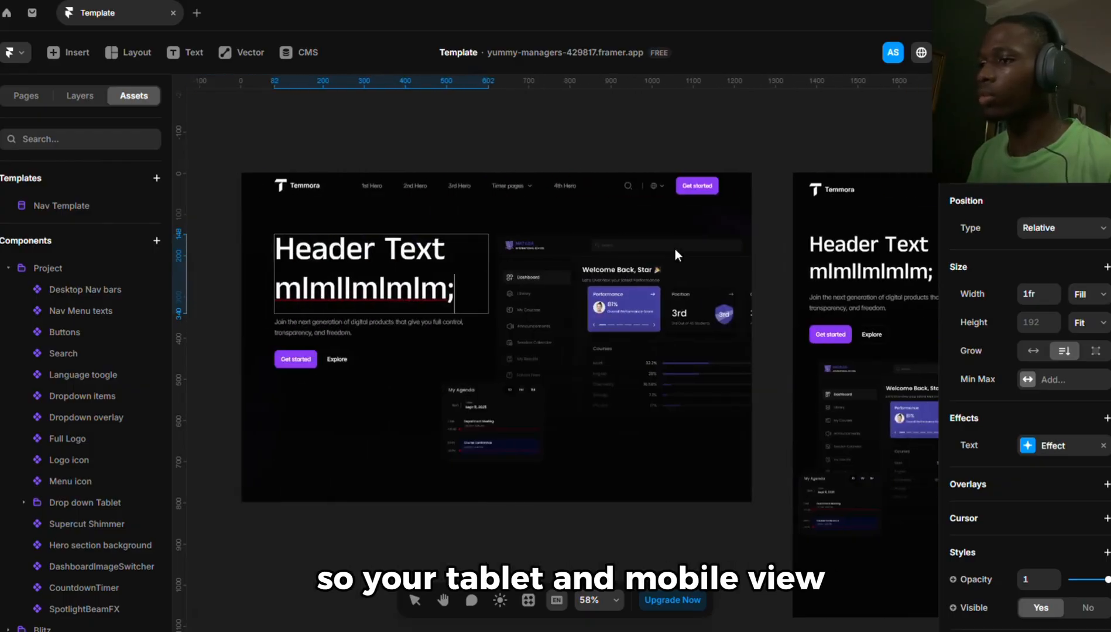
{"action": "key", "text": "ctrl+z"}
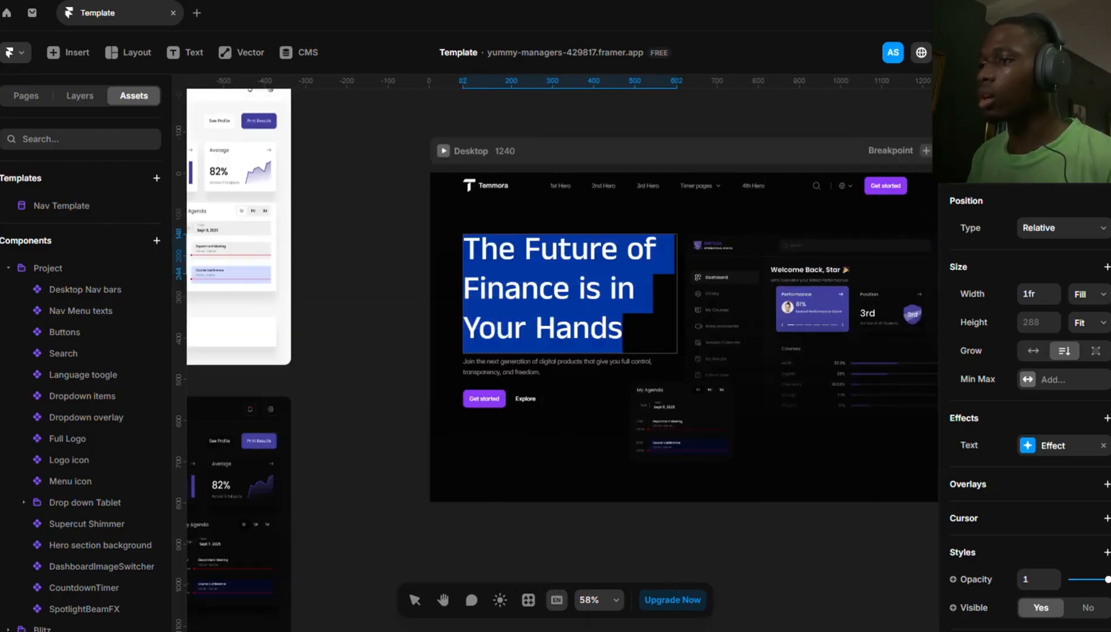
{"action": "key", "text": "Escape"}
{"action": "scroll", "coordinate": [354, 381], "scroll_direction": "right", "scroll_amount": 3}
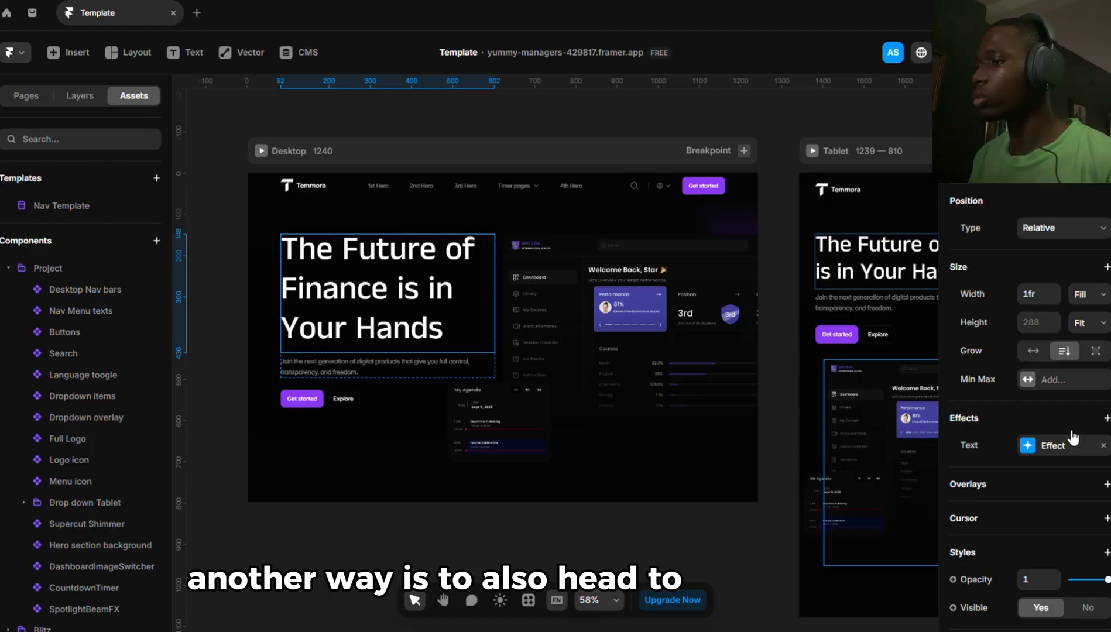
Inspect the Content setting of the Desktop hero heading and of the paragraph below it, then clear the selection
{"action": "scroll", "coordinate": [1073, 438], "scroll_direction": "down", "scroll_amount": 2}
{"action": "scroll", "coordinate": [1073, 438], "scroll_direction": "down", "scroll_amount": 5}
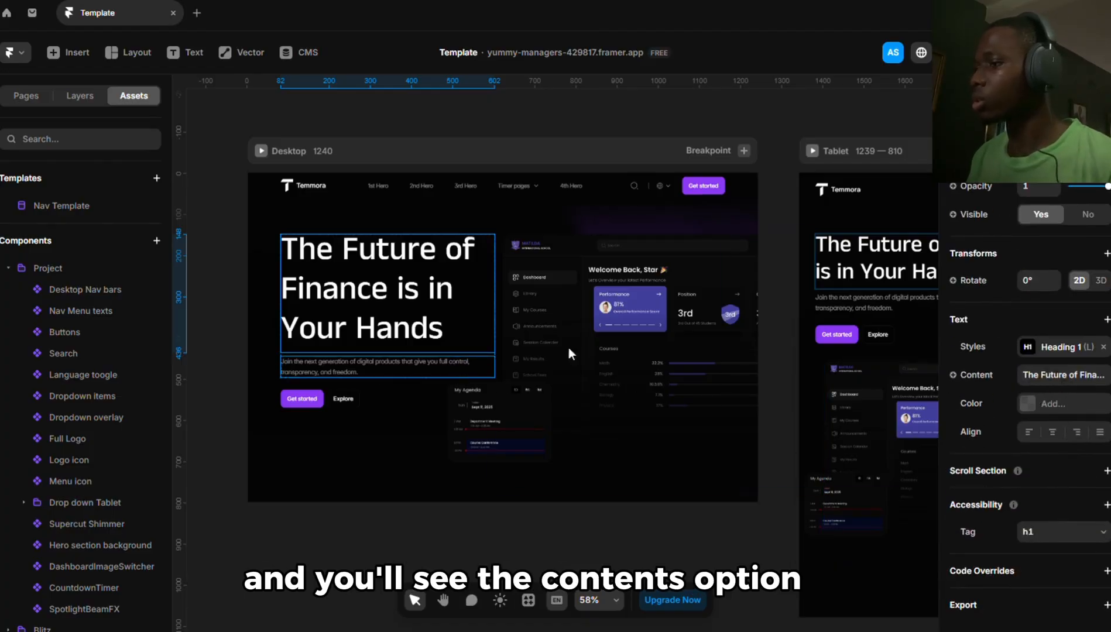
{"action": "left_click", "coordinate": [461, 368]}
{"action": "scroll", "coordinate": [1005, 503], "scroll_direction": "down", "scroll_amount": 6}
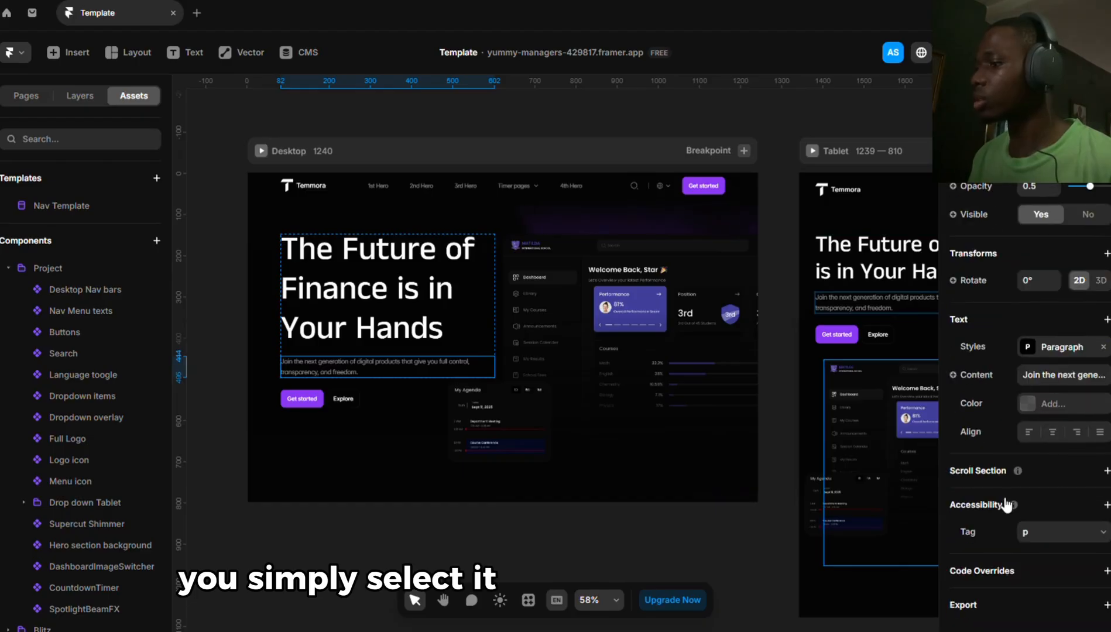
{"action": "left_click", "coordinate": [275, 513]}
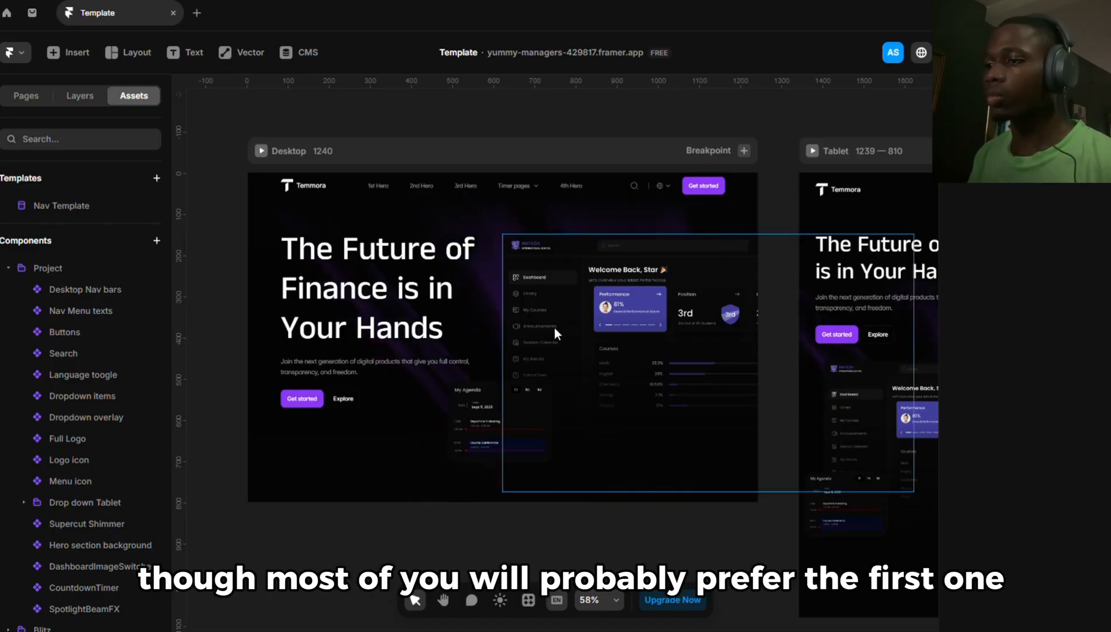
Find the dashboard image component in the Desktop hero's Image container, view its Image_switcher.tsx code and return to the Home page
{"action": "scroll", "coordinate": [555, 329], "scroll_direction": "down", "scroll_amount": 5}
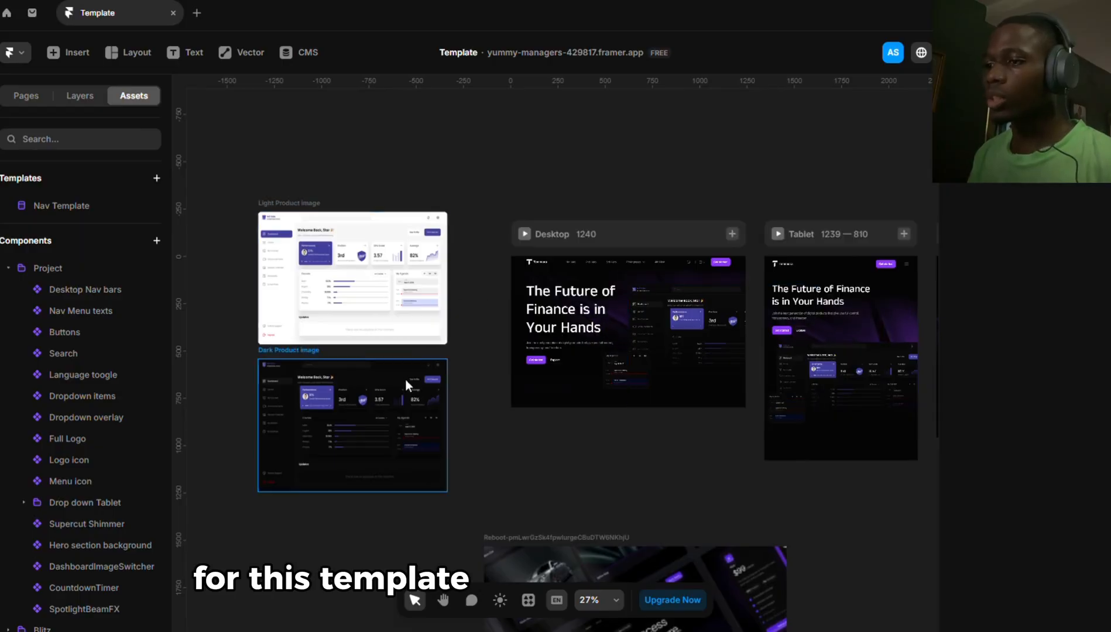
{"action": "scroll", "coordinate": [730, 292], "scroll_direction": "up", "scroll_amount": 3}
{"action": "left_click", "coordinate": [729, 293]}
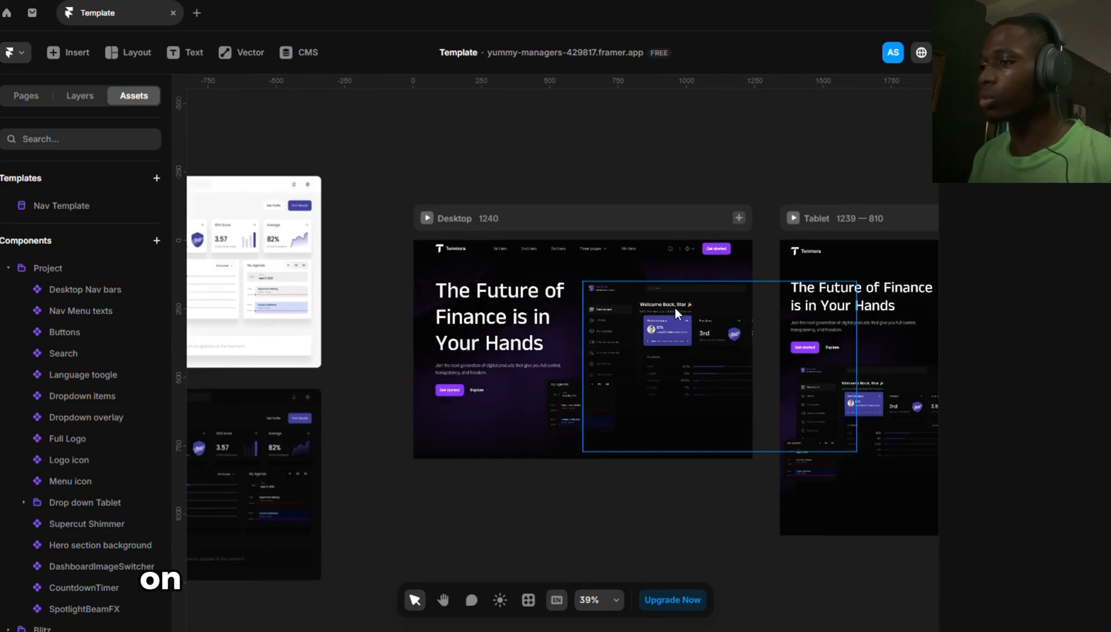
{"action": "left_click", "coordinate": [81, 99]}
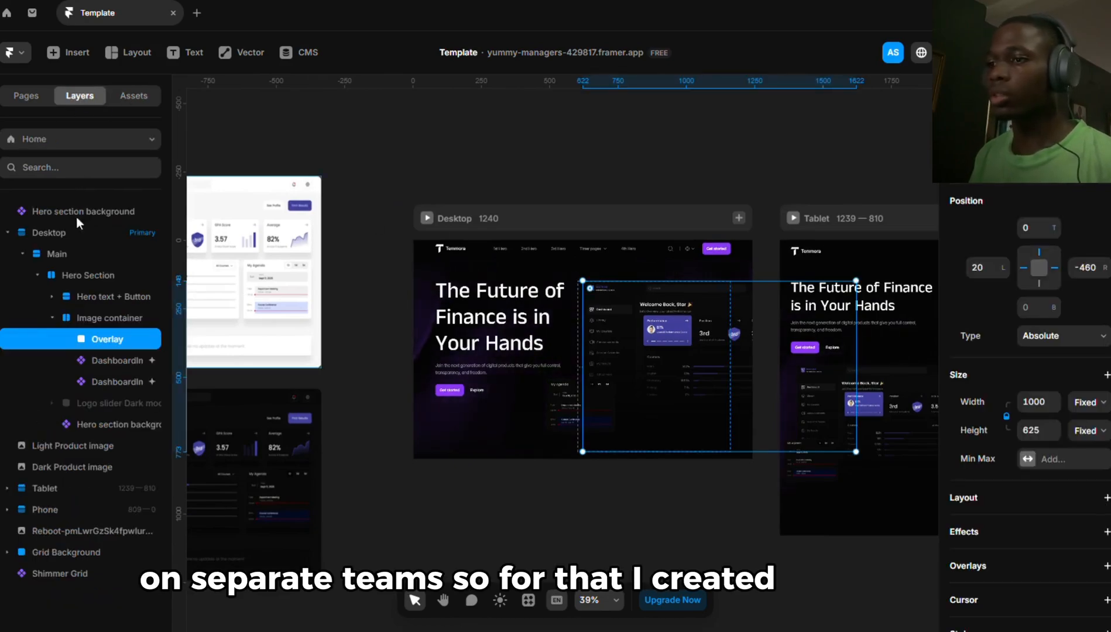
{"action": "left_click", "coordinate": [106, 366]}
{"action": "left_click", "coordinate": [119, 381]}
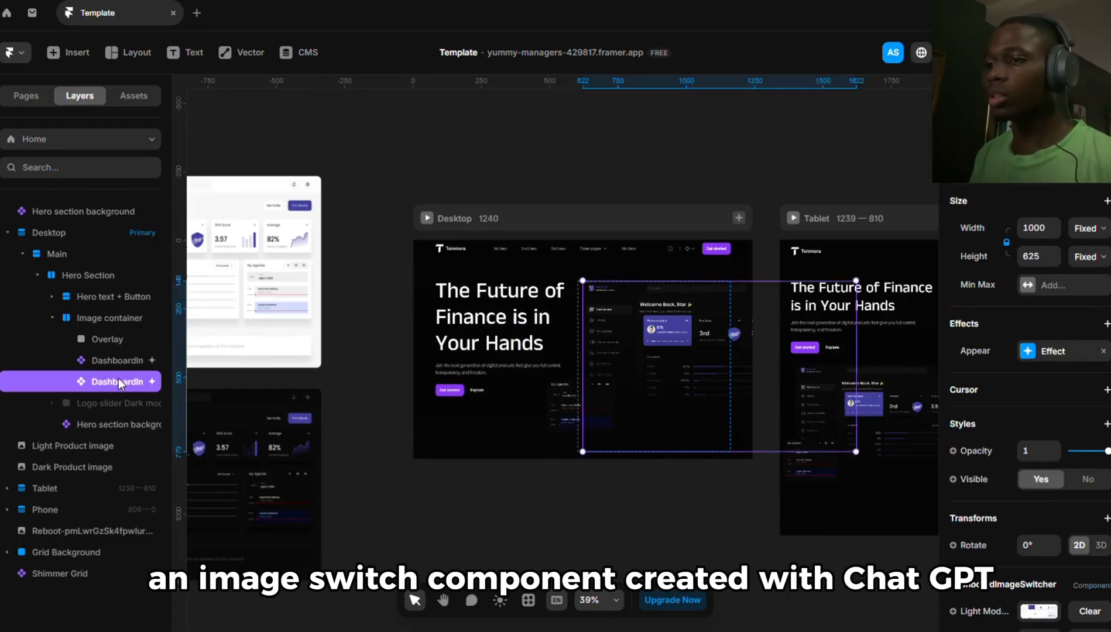
{"action": "double_click", "coordinate": [119, 382]}
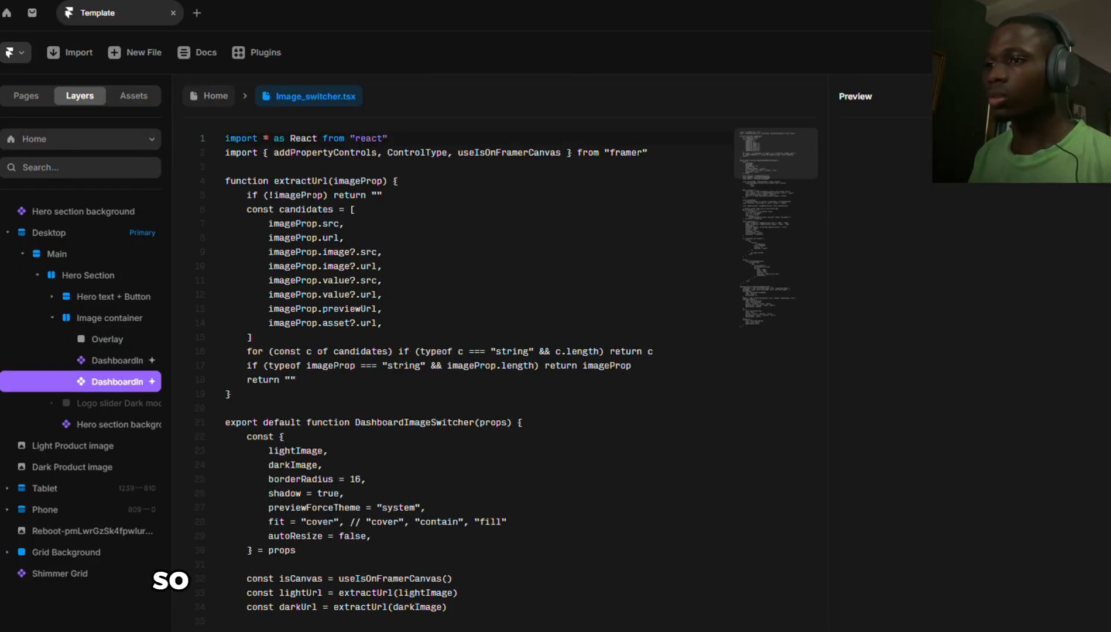
{"action": "left_click", "coordinate": [216, 96]}
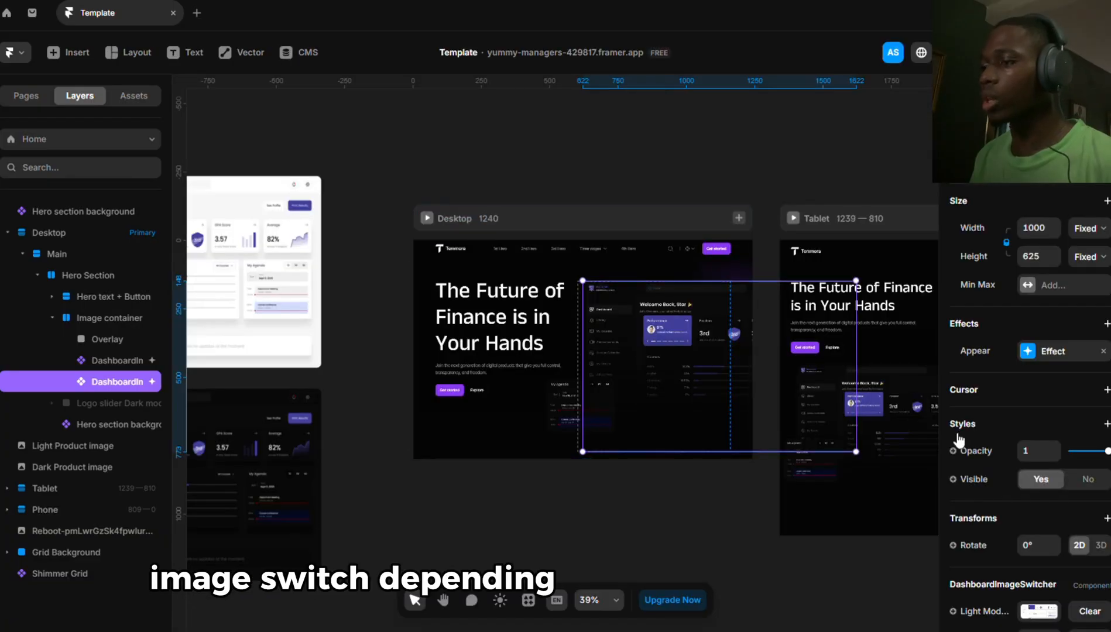
Inspect the light and dark mode image settings of the large dashboard image and of the small agenda image
{"action": "scroll", "coordinate": [1008, 501], "scroll_direction": "down", "scroll_amount": 5}
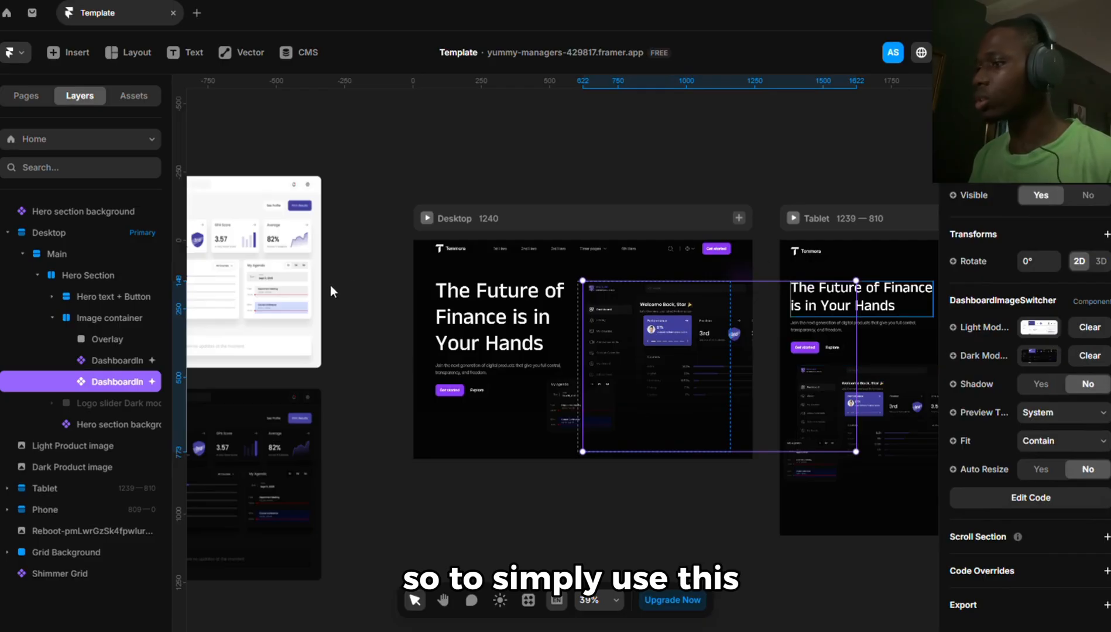
{"action": "left_click", "coordinate": [1036, 329]}
{"action": "left_click", "coordinate": [1033, 357]}
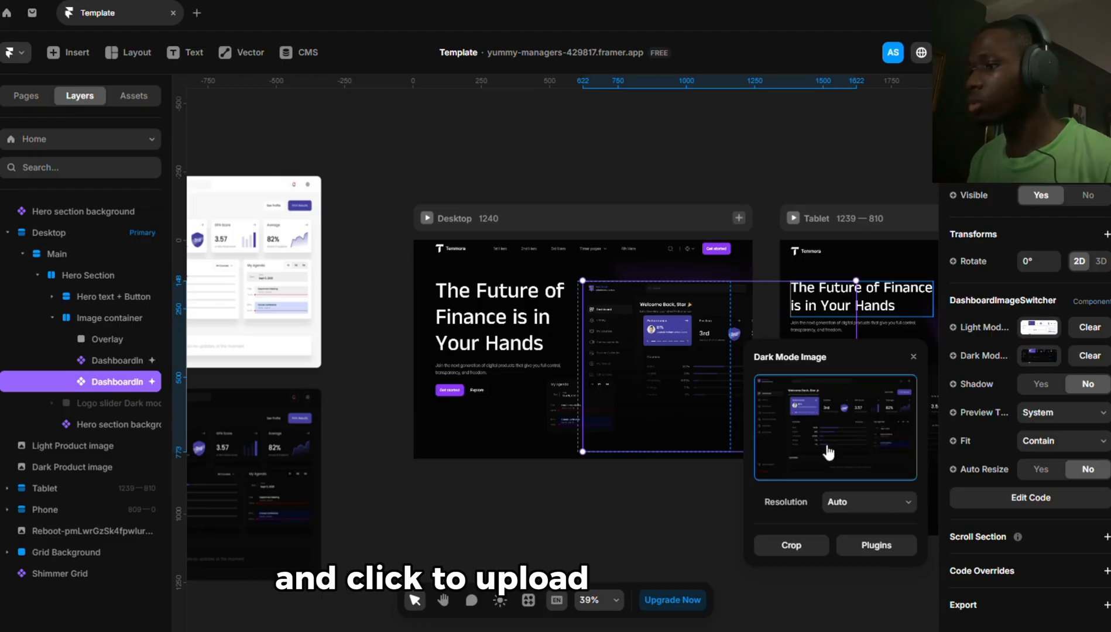
{"action": "left_click", "coordinate": [1039, 328]}
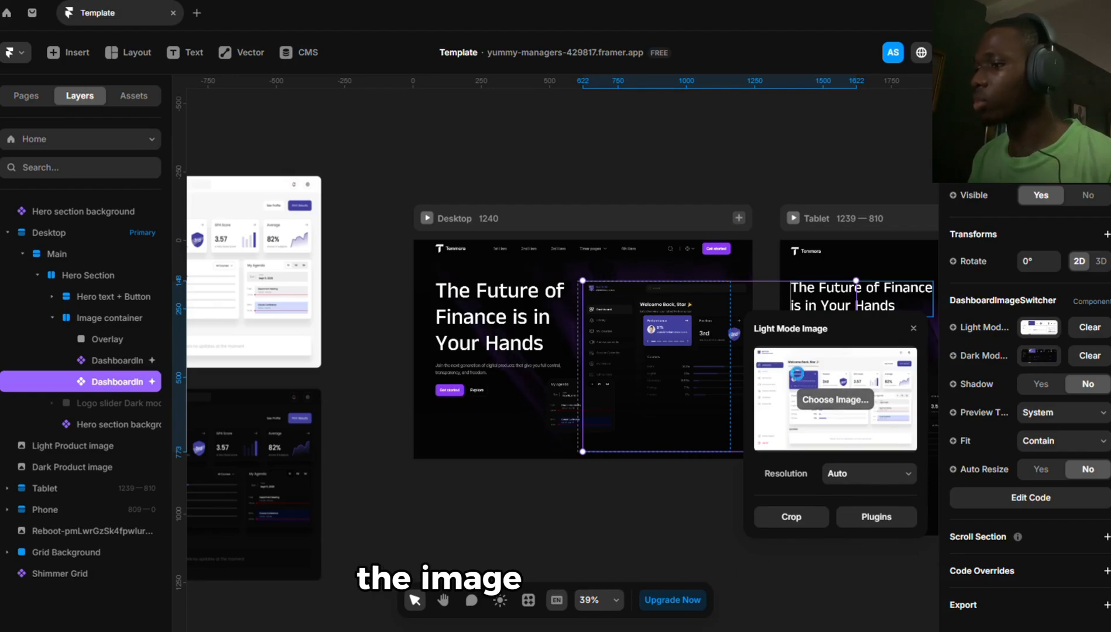
{"action": "left_click", "coordinate": [580, 405]}
{"action": "scroll", "coordinate": [1069, 548], "scroll_direction": "down", "scroll_amount": 1}
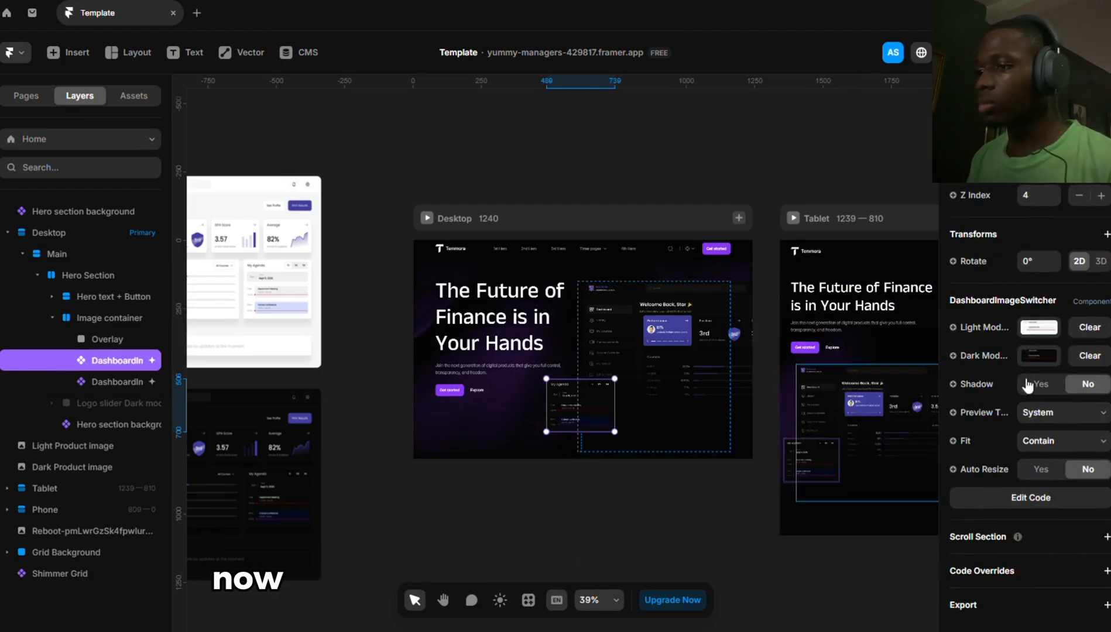
Clear the selection and preview the hero images in the light theme, then return to the dark theme
{"action": "left_click", "coordinate": [518, 536]}
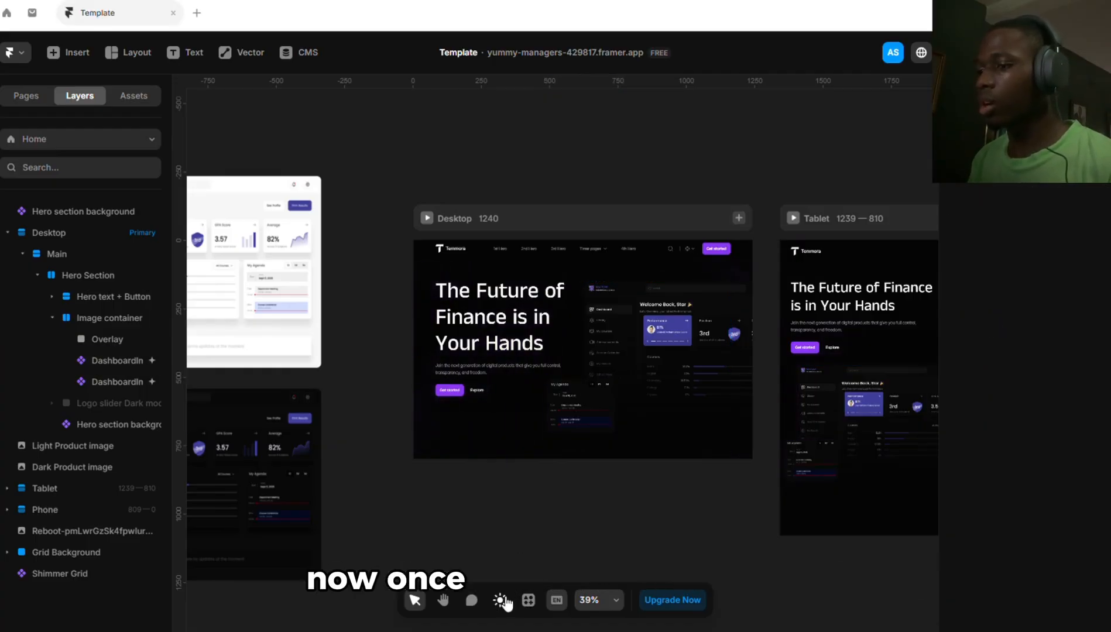
{"action": "left_click", "coordinate": [501, 600]}
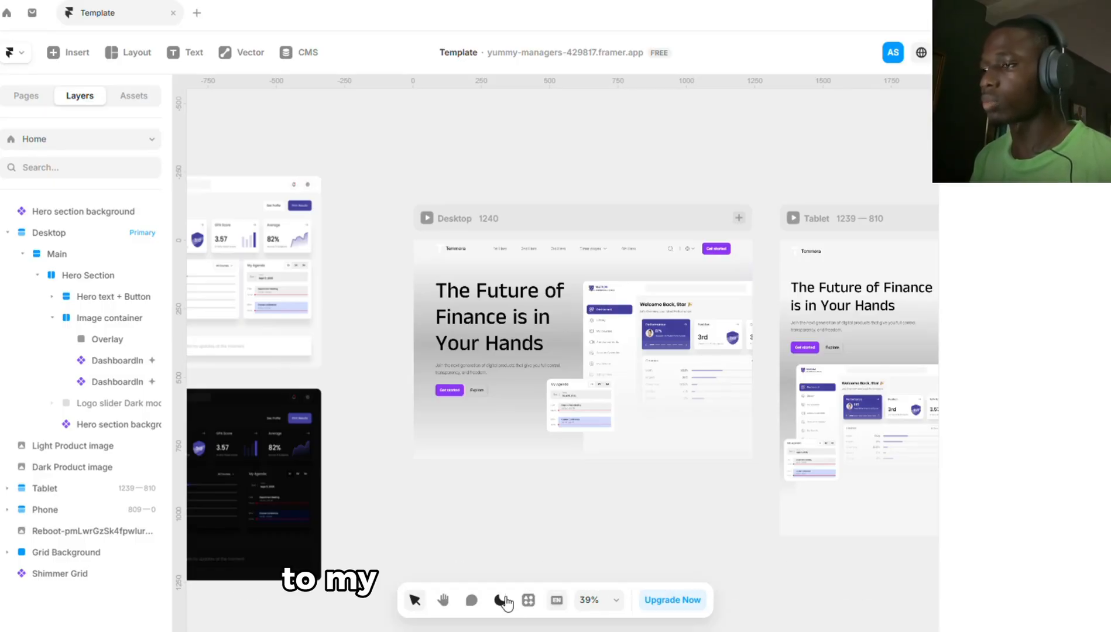
{"action": "left_click", "coordinate": [501, 600]}
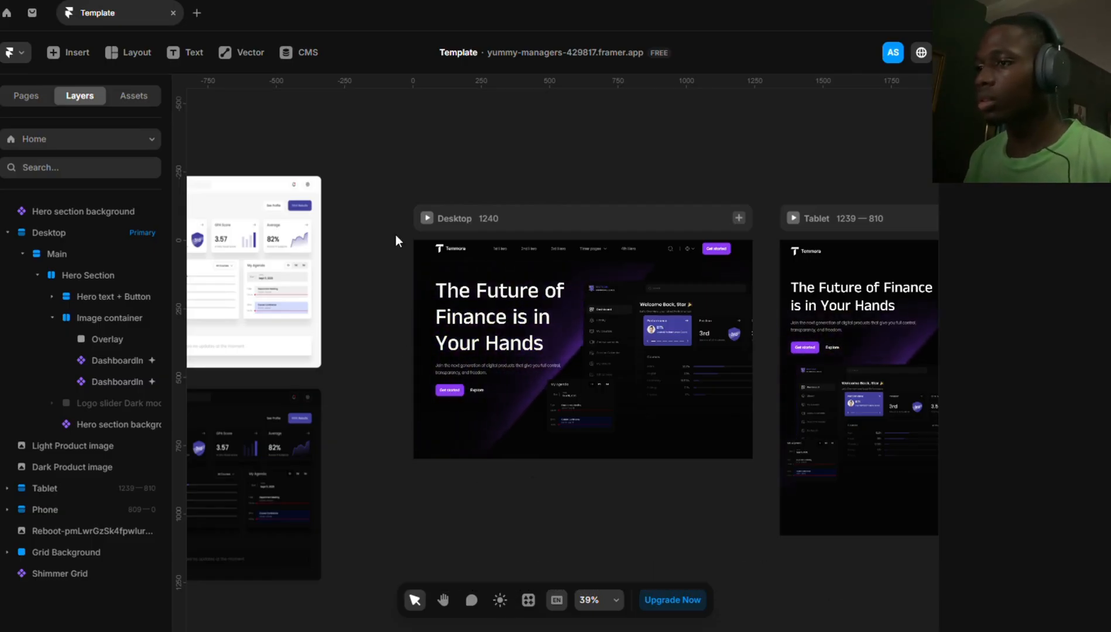
Open the project's color styles and view the light and dark values of the Background color style
{"action": "left_click", "coordinate": [150, 103]}
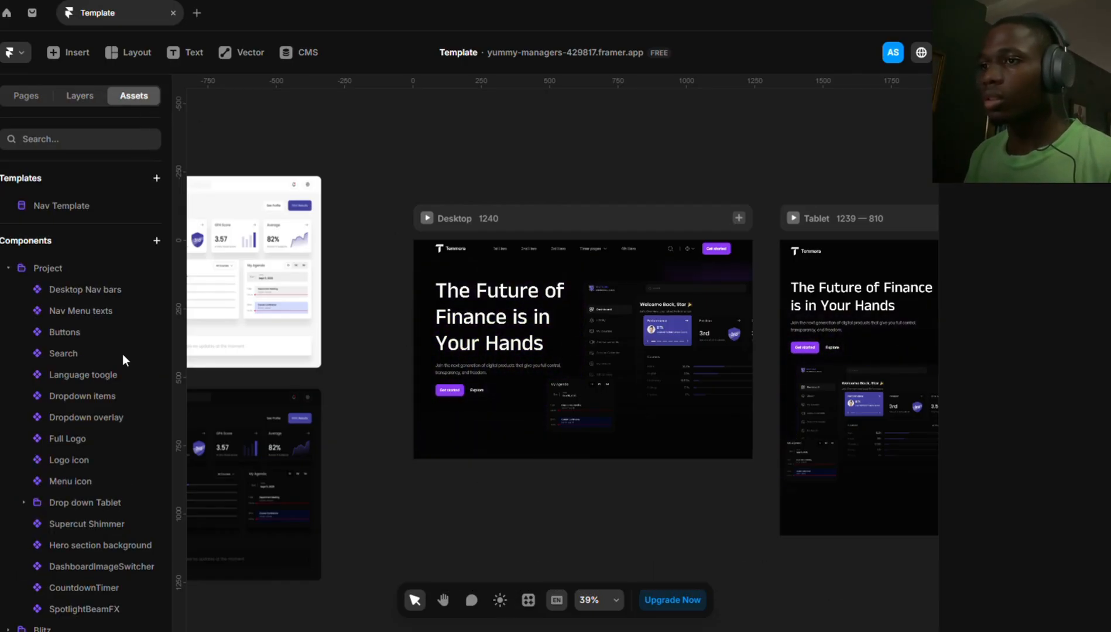
{"action": "scroll", "coordinate": [123, 354], "scroll_direction": "down", "scroll_amount": 5}
{"action": "scroll", "coordinate": [122, 354], "scroll_direction": "down", "scroll_amount": 3}
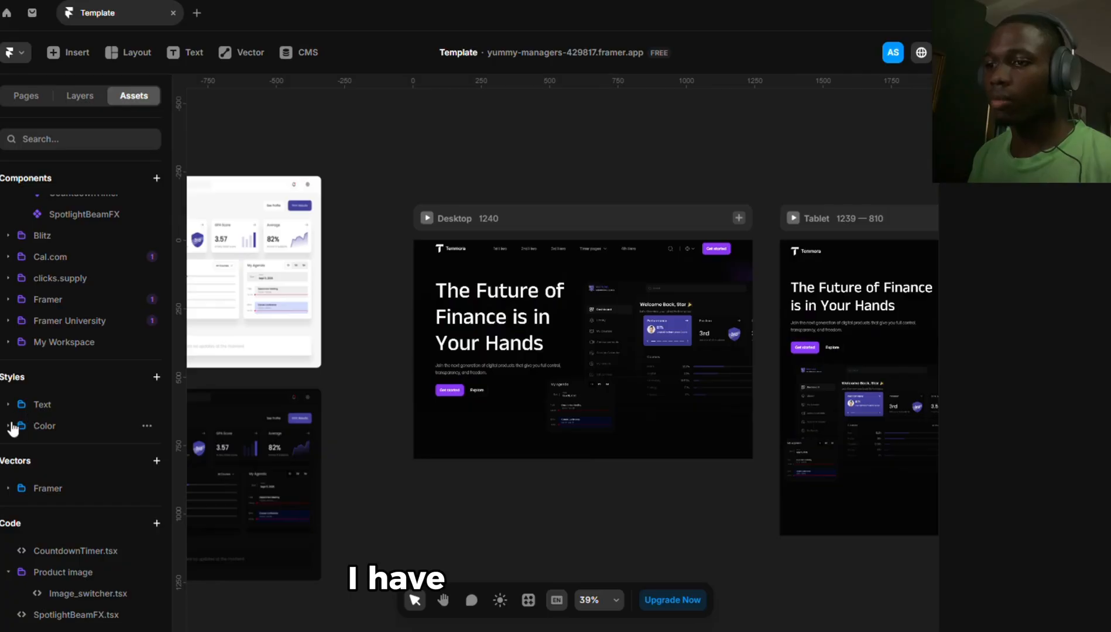
{"action": "left_click", "coordinate": [89, 430]}
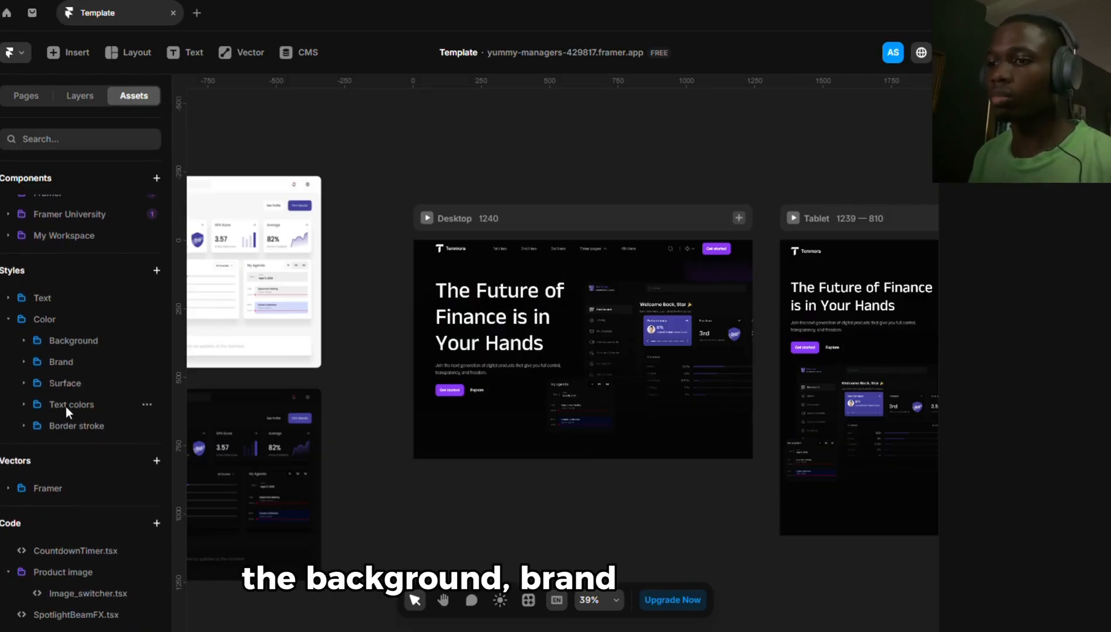
{"action": "left_click", "coordinate": [28, 345]}
{"action": "left_click", "coordinate": [77, 361]}
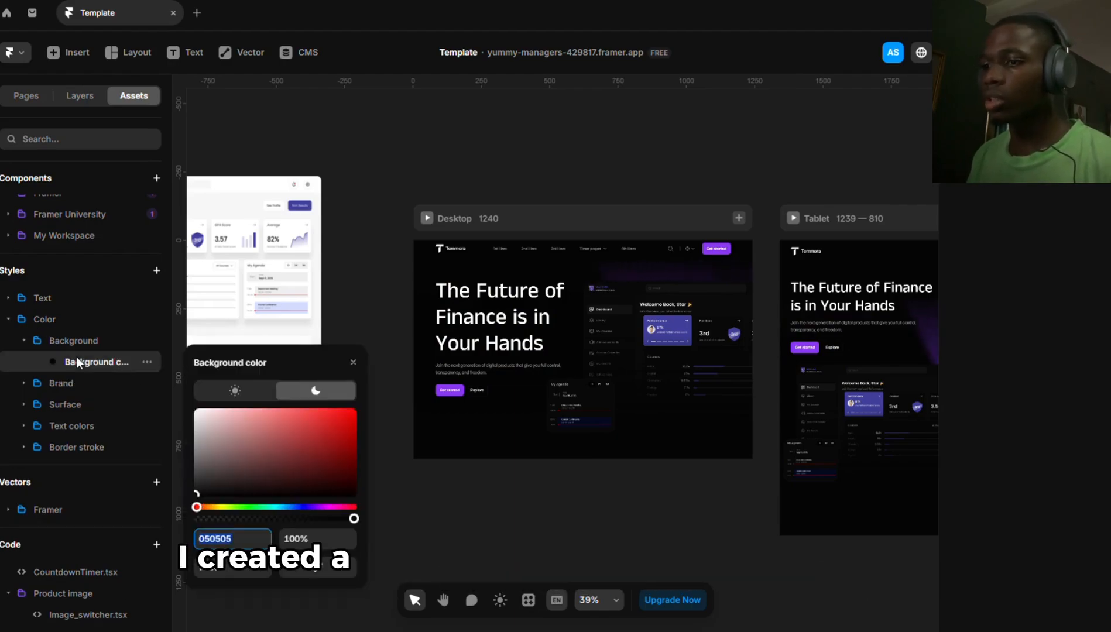
{"action": "left_click", "coordinate": [241, 390]}
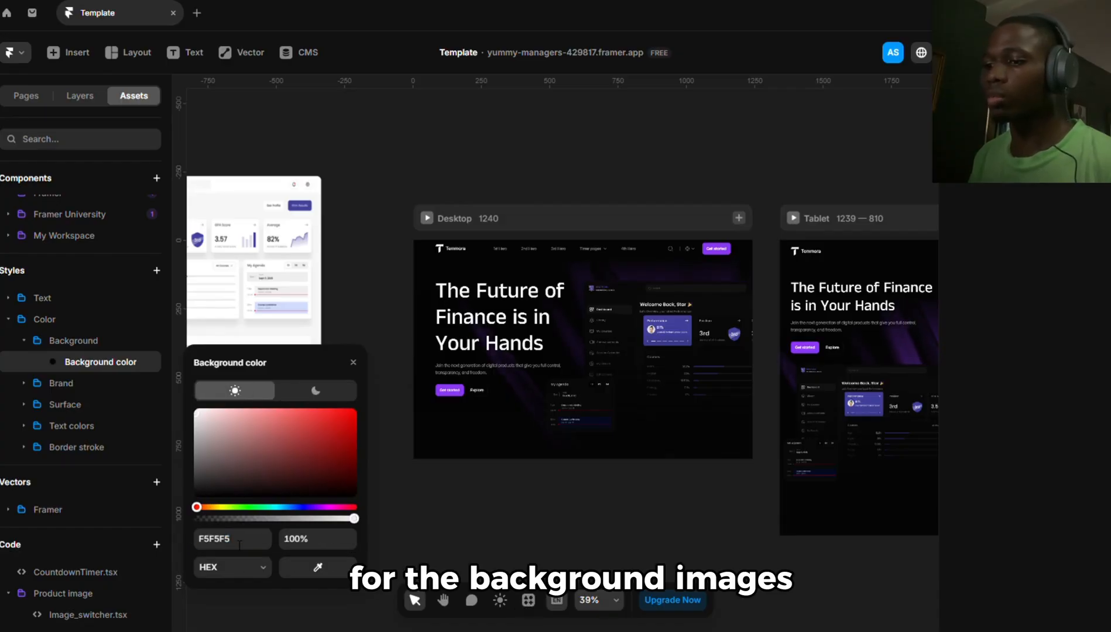
{"action": "left_click", "coordinate": [316, 391]}
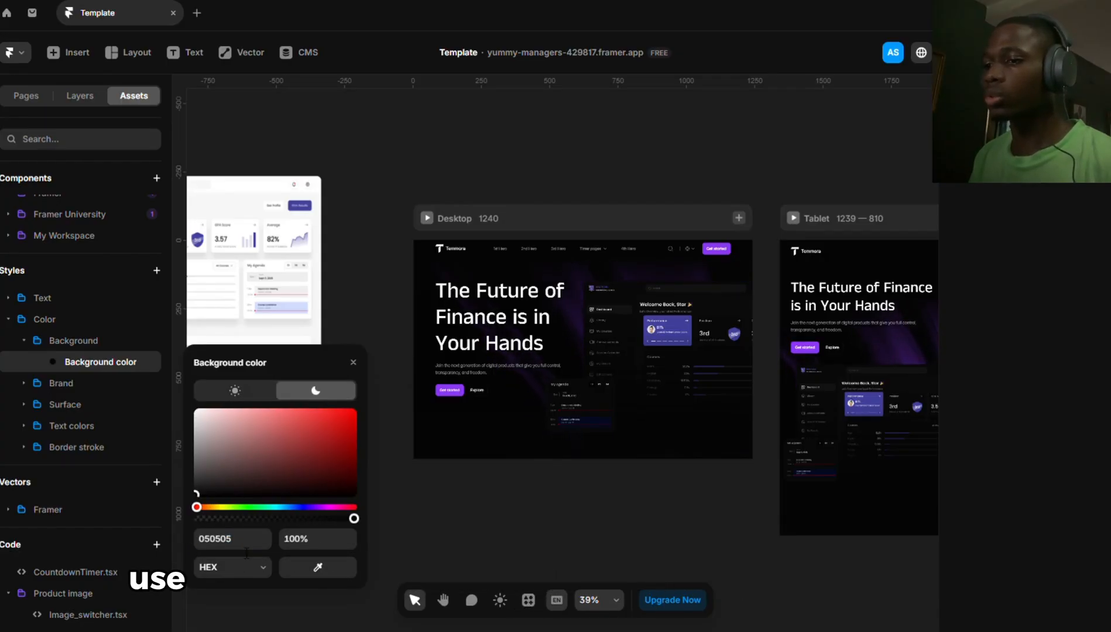
View the light and dark values of the Brand color style
{"action": "left_click", "coordinate": [53, 383]}
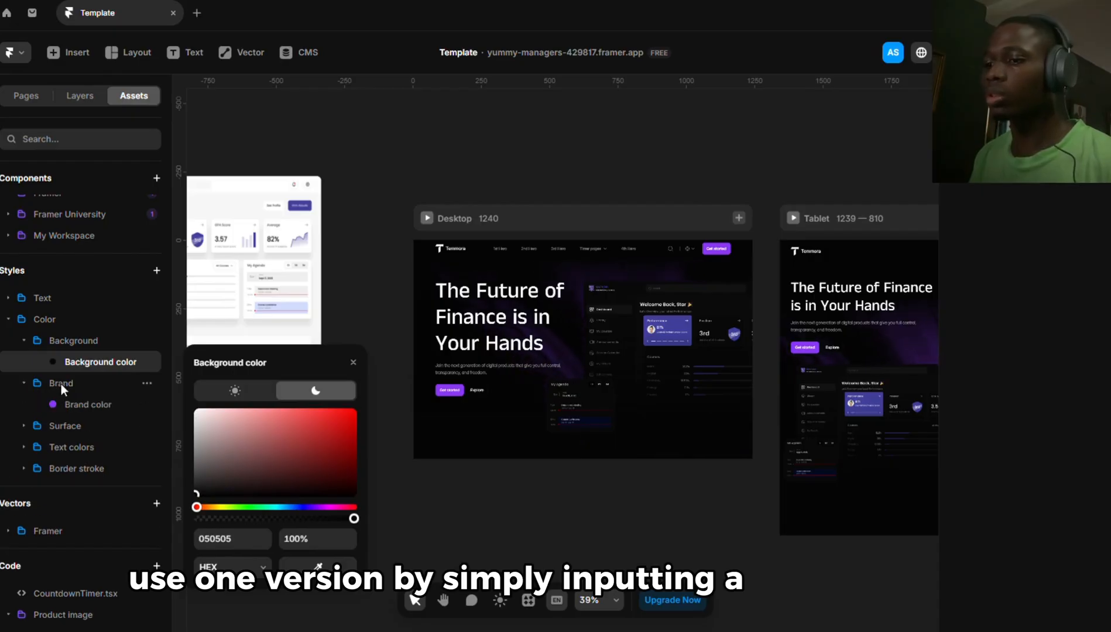
{"action": "left_click", "coordinate": [72, 403]}
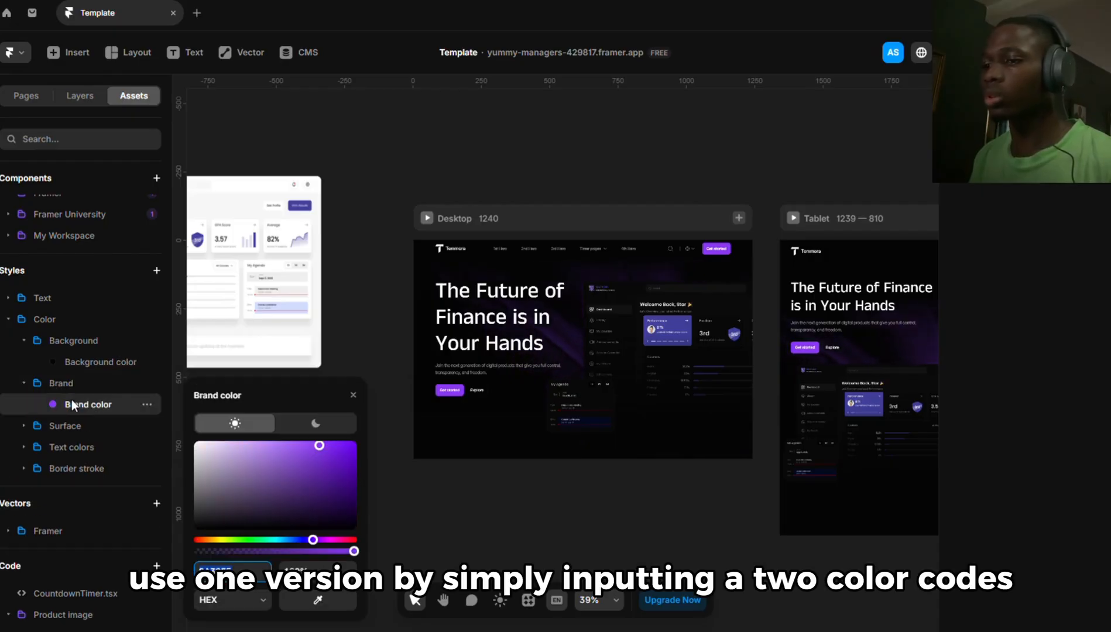
{"action": "left_click", "coordinate": [313, 429]}
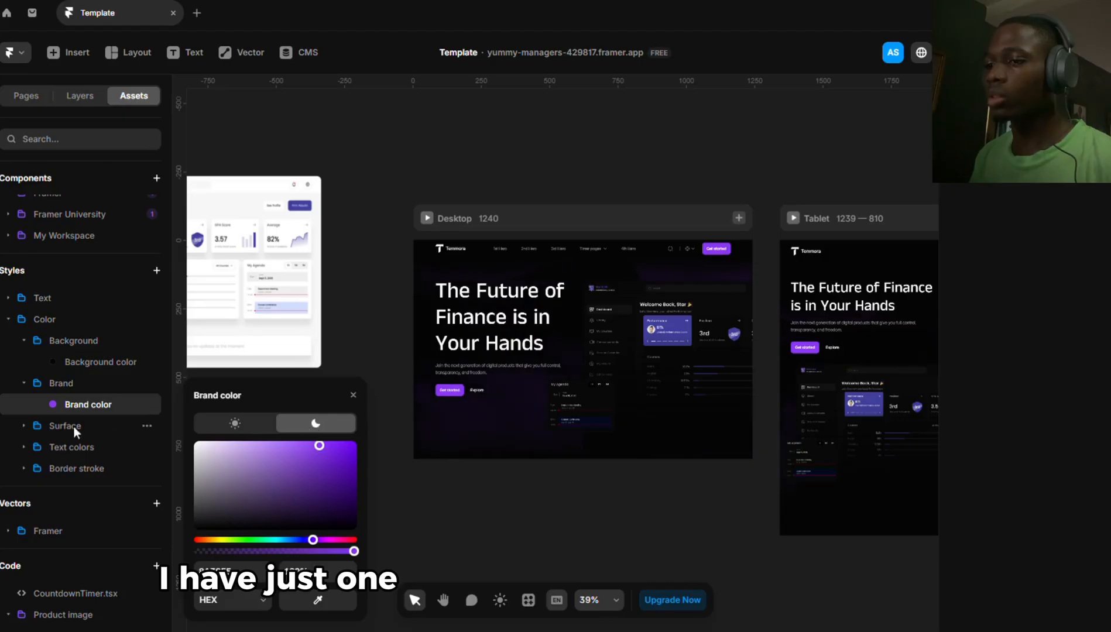
View the light and dark values of the Content colors style in the Surface folder and close its color settings
{"action": "left_click", "coordinate": [33, 427]}
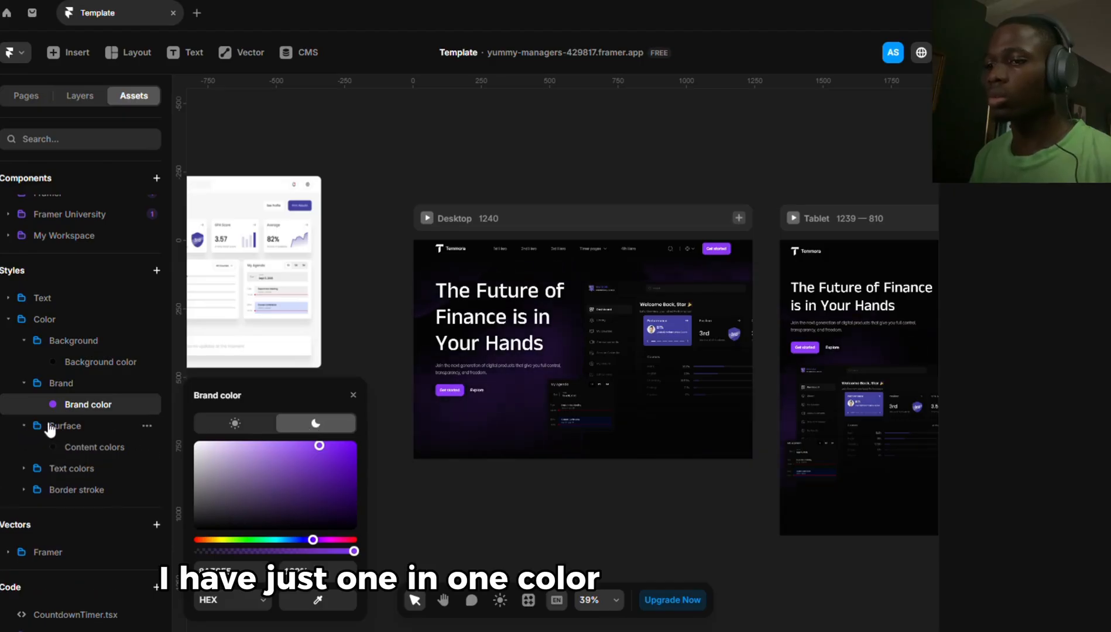
{"action": "left_click", "coordinate": [33, 430]}
{"action": "left_click", "coordinate": [35, 432]}
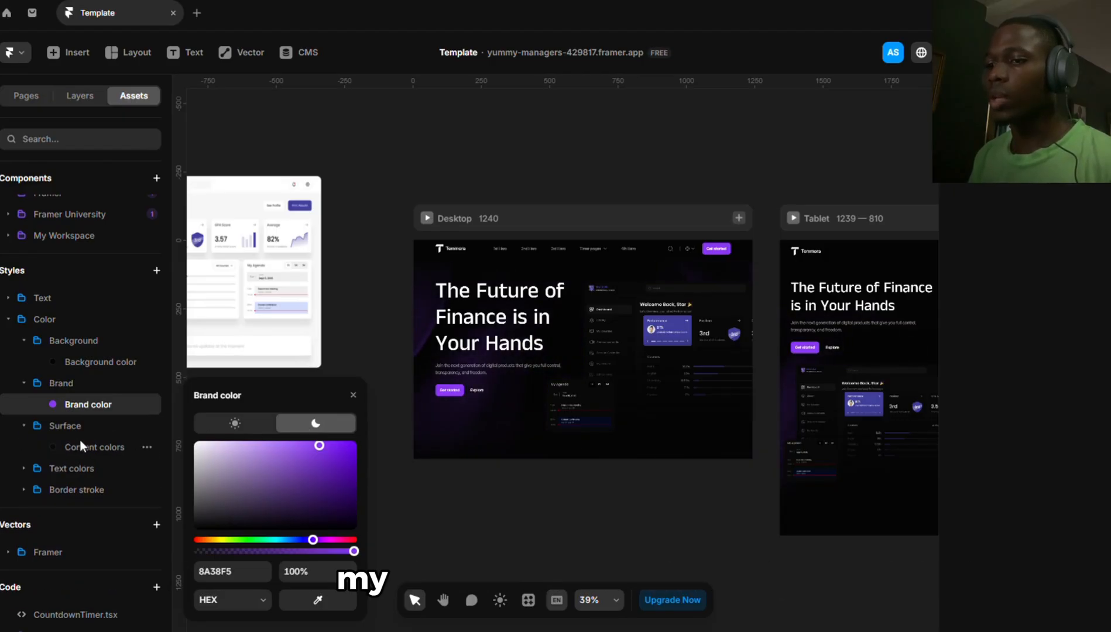
{"action": "left_click", "coordinate": [82, 446]}
{"action": "left_click", "coordinate": [234, 425]}
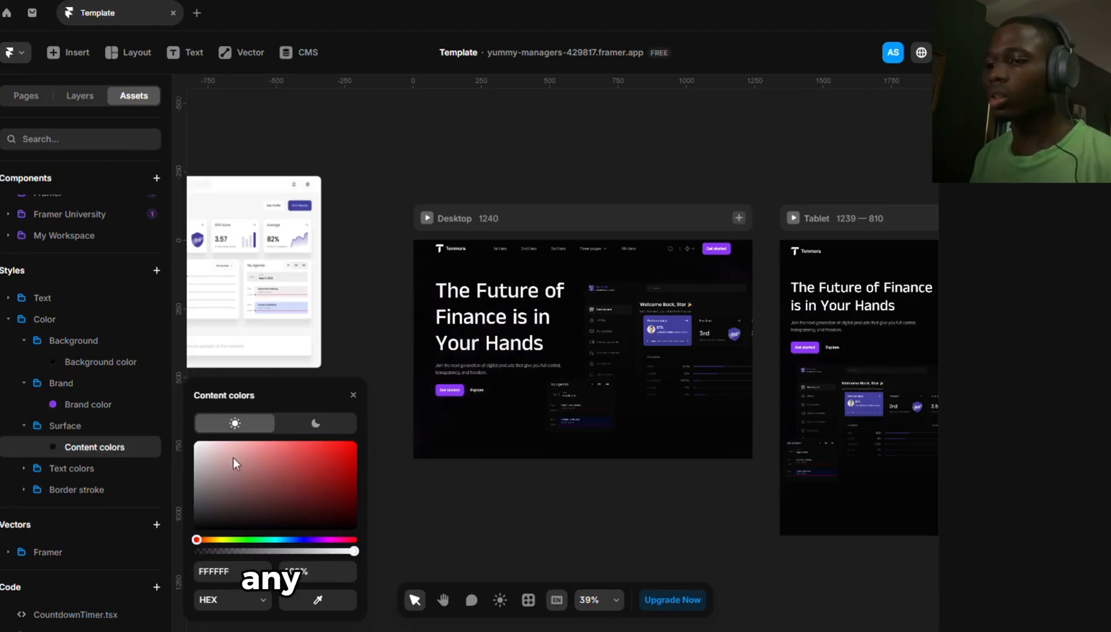
{"action": "left_click", "coordinate": [315, 425]}
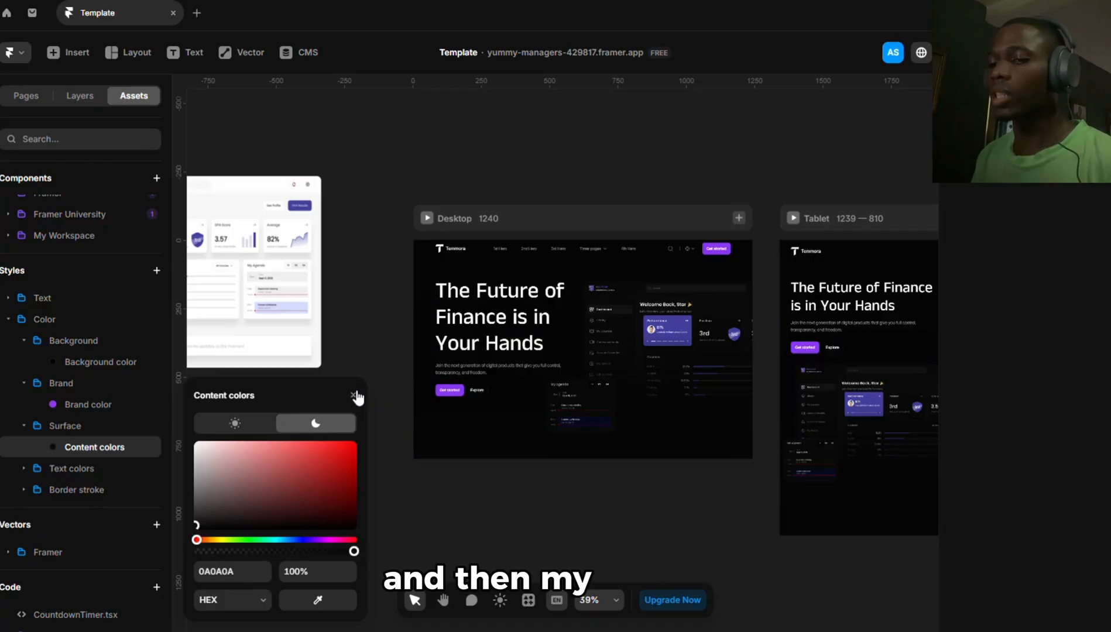
{"action": "left_click", "coordinate": [354, 395]}
View the dark and light values of the Base text style in the Text colors folder
{"action": "left_click", "coordinate": [24, 469]}
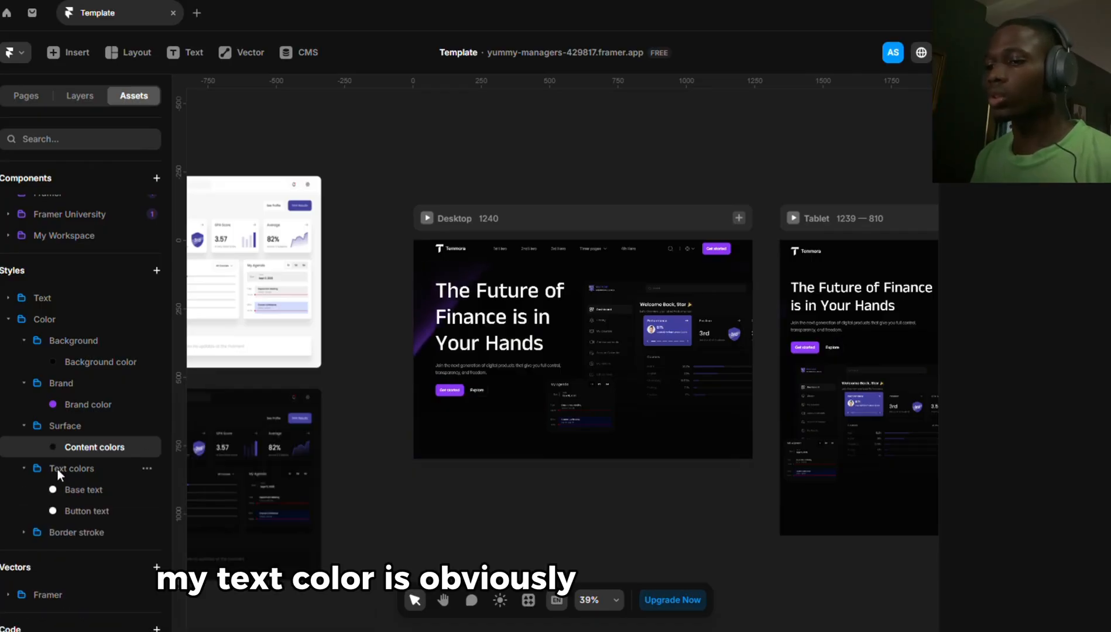
{"action": "left_click", "coordinate": [84, 460]}
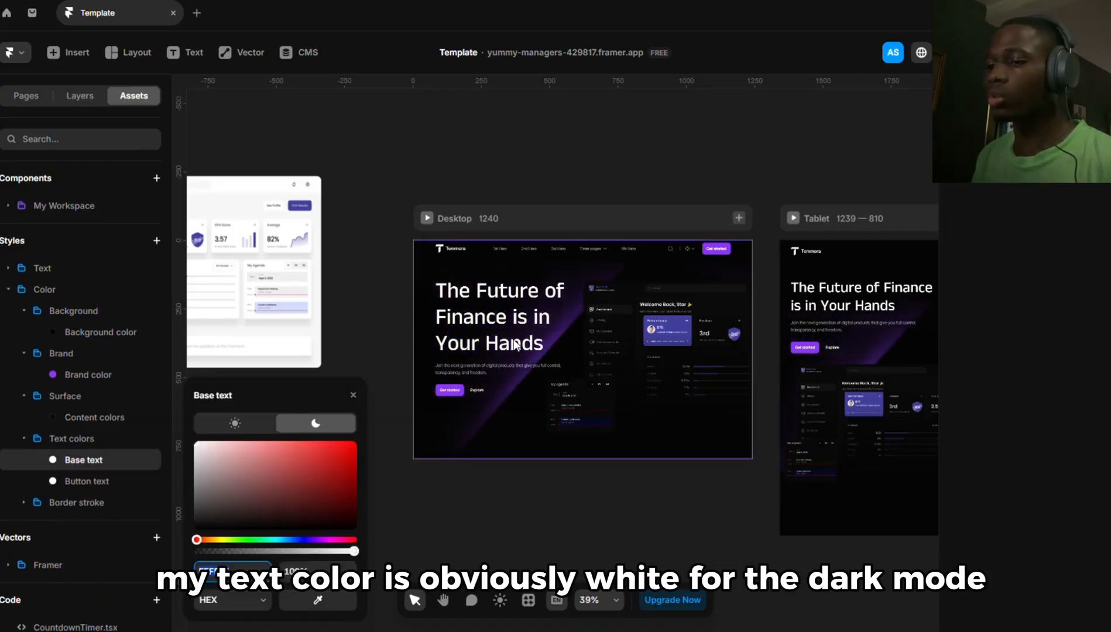
{"action": "left_click", "coordinate": [235, 423]}
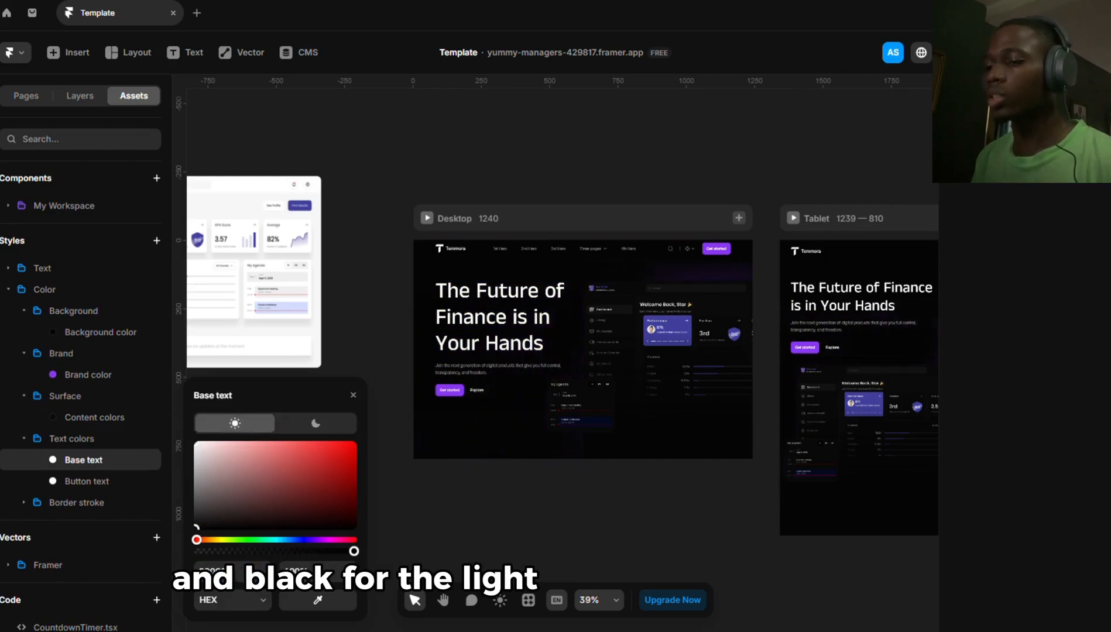
Check how the color styles adapt by switching the canvas to the light theme and back to dark
{"action": "left_click", "coordinate": [506, 603]}
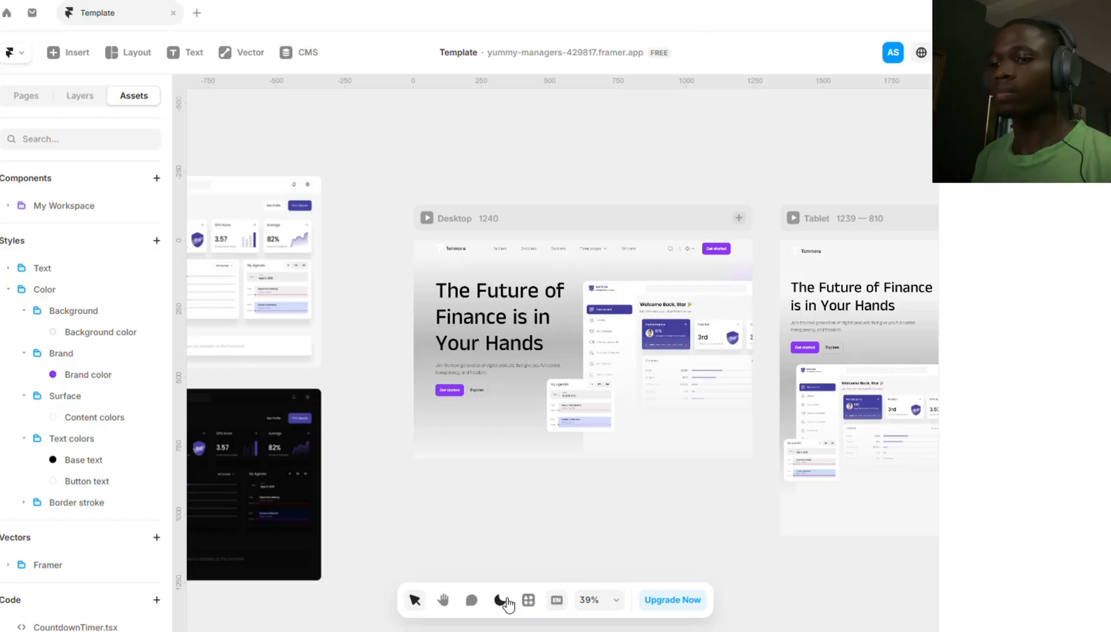
{"action": "left_click", "coordinate": [501, 600]}
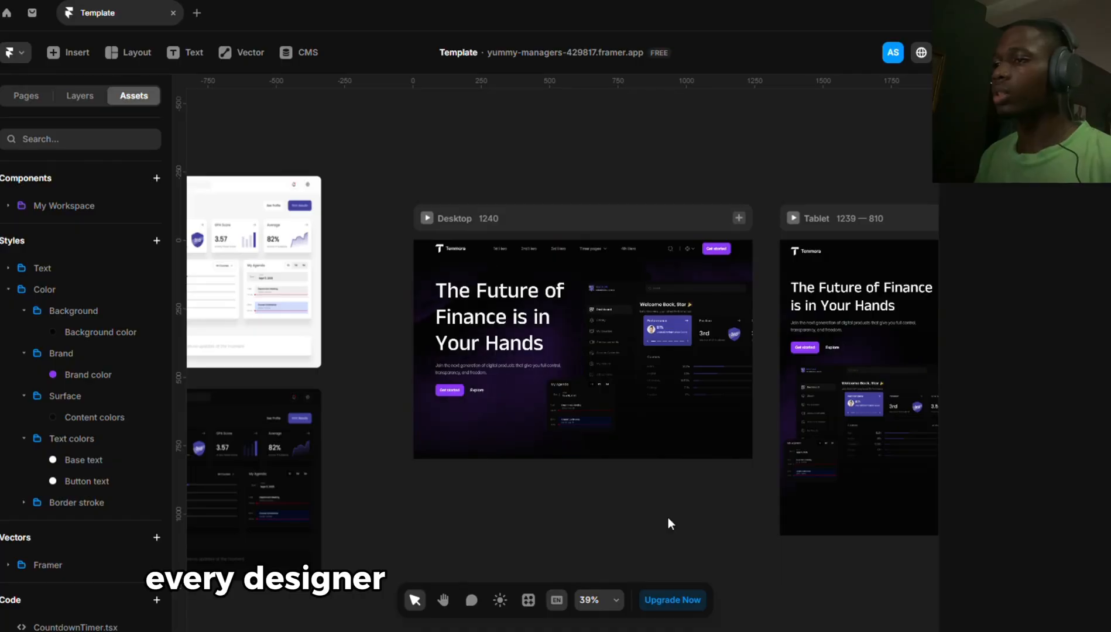
{"action": "double_click", "coordinate": [564, 250]}
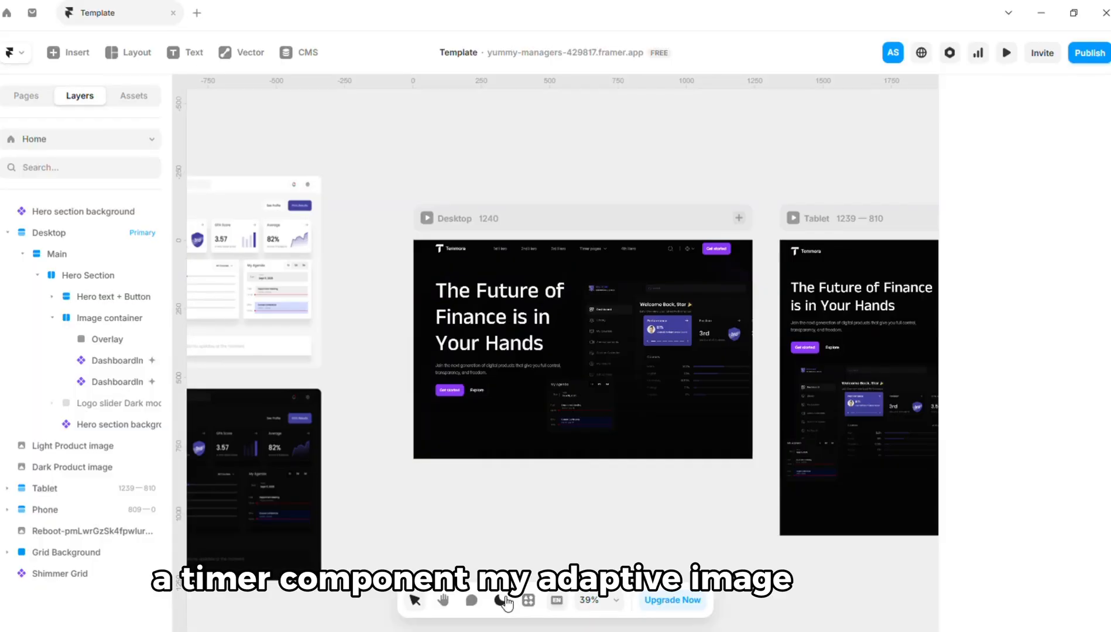
Switch the canvas to the dark theme and set the Desktop hero section background's variant to the Gradient Light option
{"action": "left_click", "coordinate": [500, 601]}
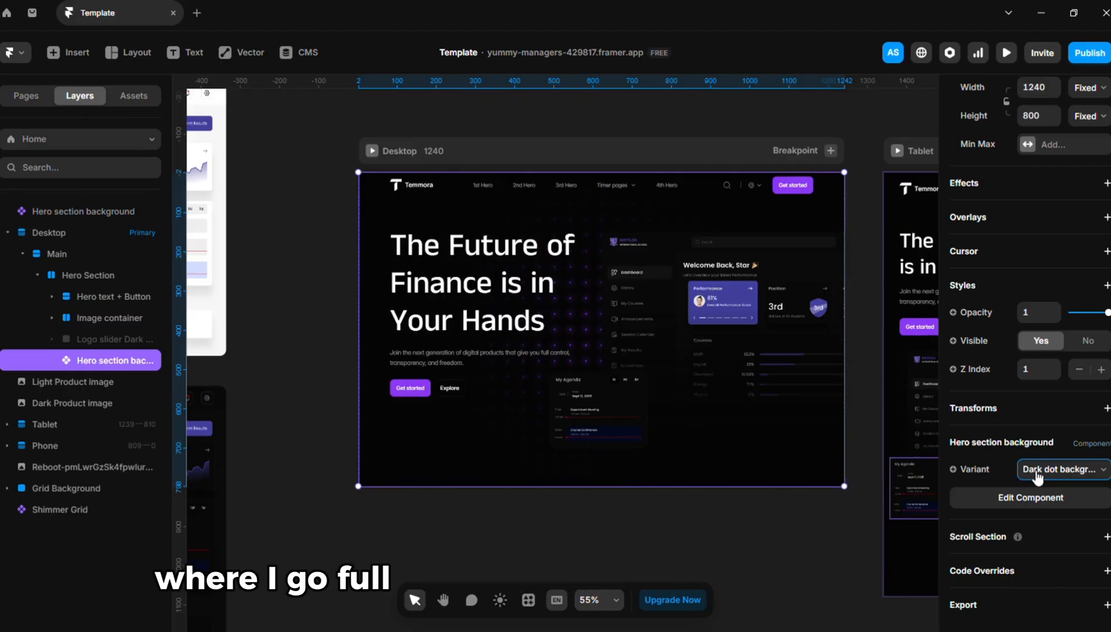
{"action": "left_click", "coordinate": [1046, 510]}
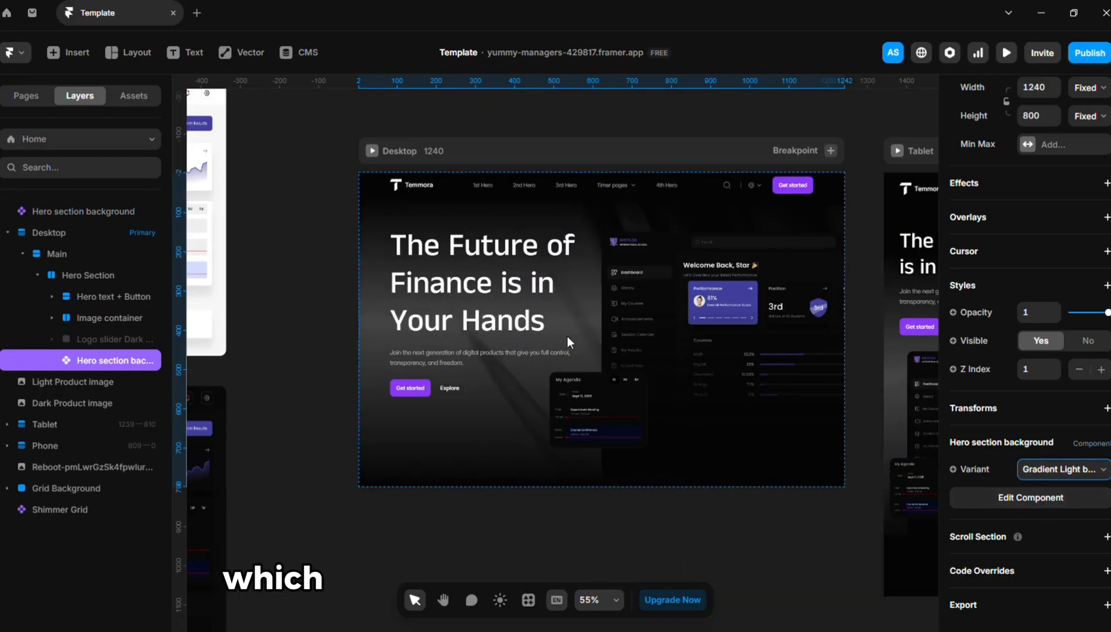
Check the gradient background in the light theme, preview the Desktop page, and return to the canvas
{"action": "left_click", "coordinate": [503, 601]}
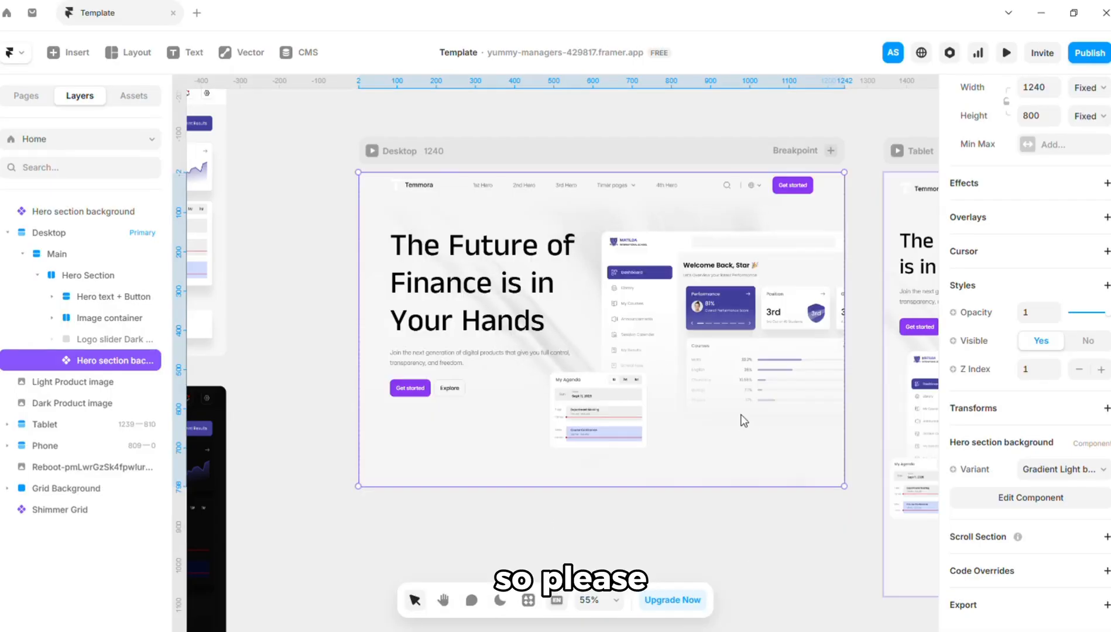
{"action": "left_click", "coordinate": [373, 154]}
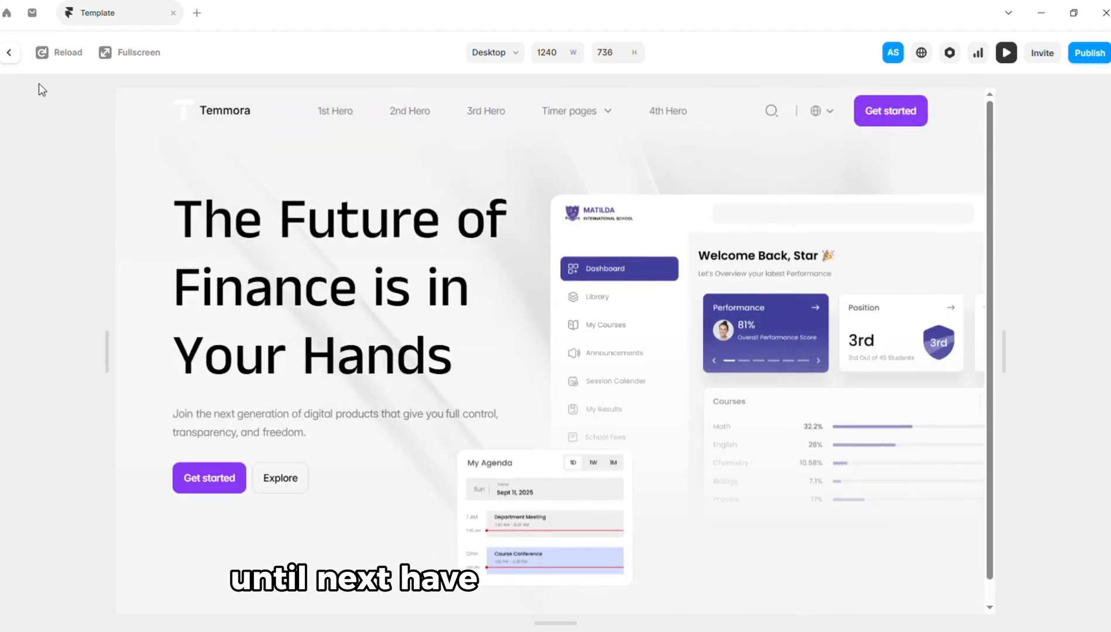
{"action": "left_click", "coordinate": [12, 55]}
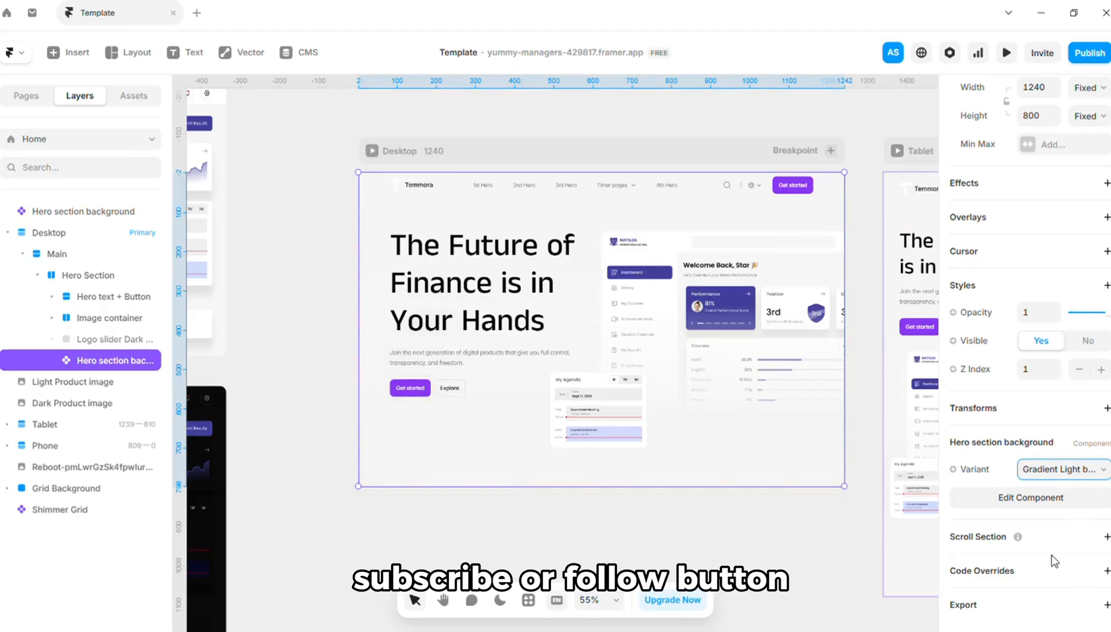
Change the Desktop hero section background's variant to the Gradient Blinds option
{"action": "left_click", "coordinate": [1058, 573]}
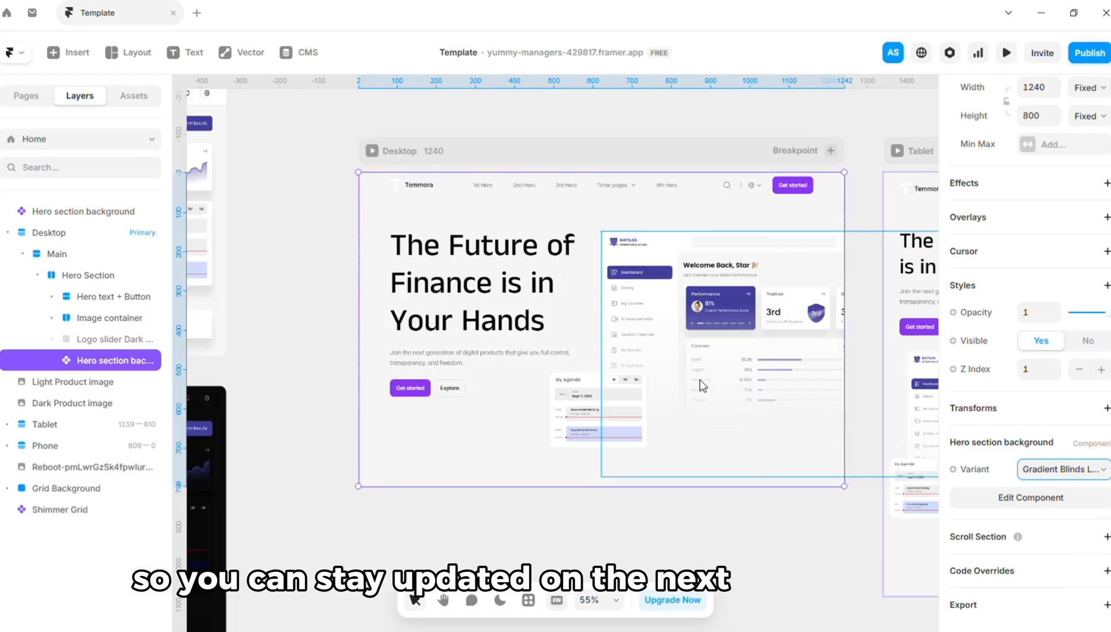